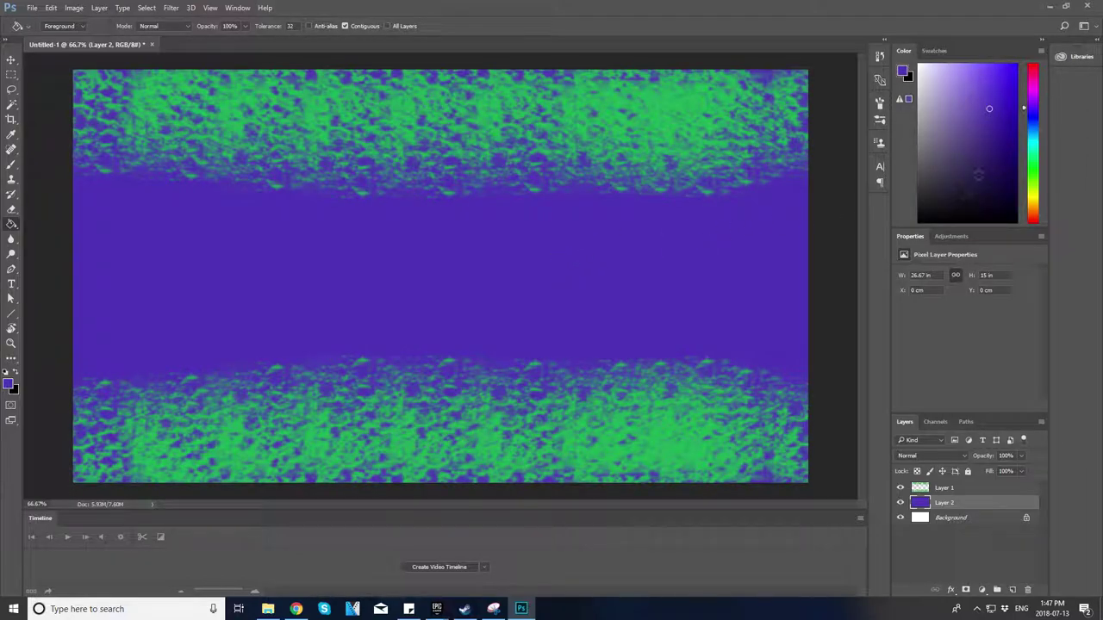
- Refill Layer 2's middle band with a near-black purple using the Paint Bucket
{"action": "left_click", "coordinate": [997, 116]}
{"action": "left_click", "coordinate": [997, 144]}
{"action": "left_click", "coordinate": [624, 264]}
{"action": "left_click", "coordinate": [994, 158]}
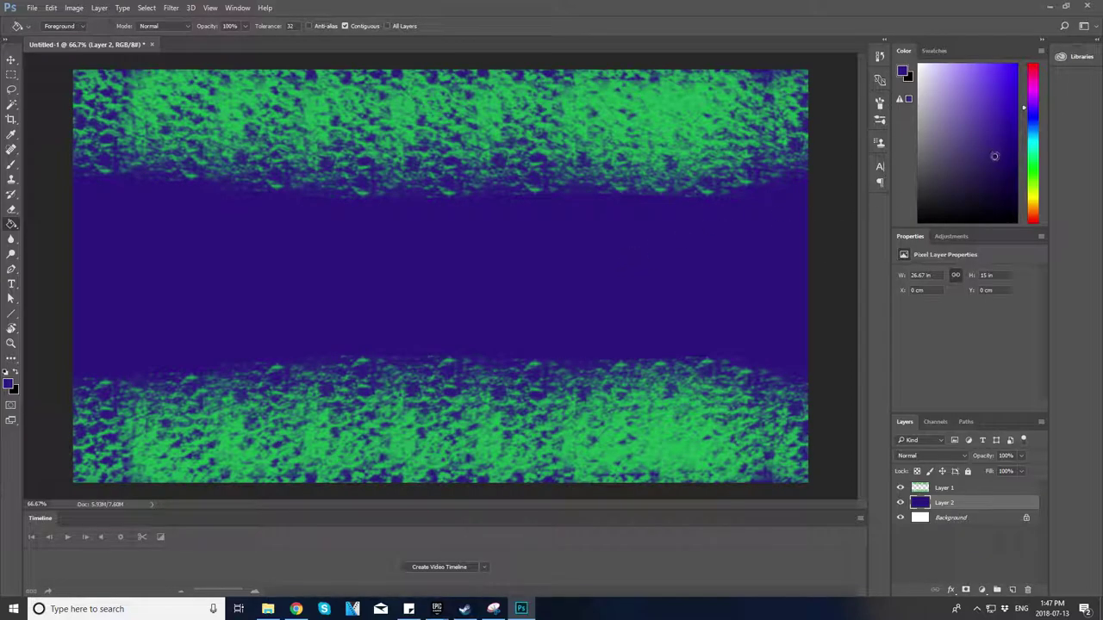
{"action": "left_click", "coordinate": [1002, 178]}
{"action": "left_click", "coordinate": [491, 303]}
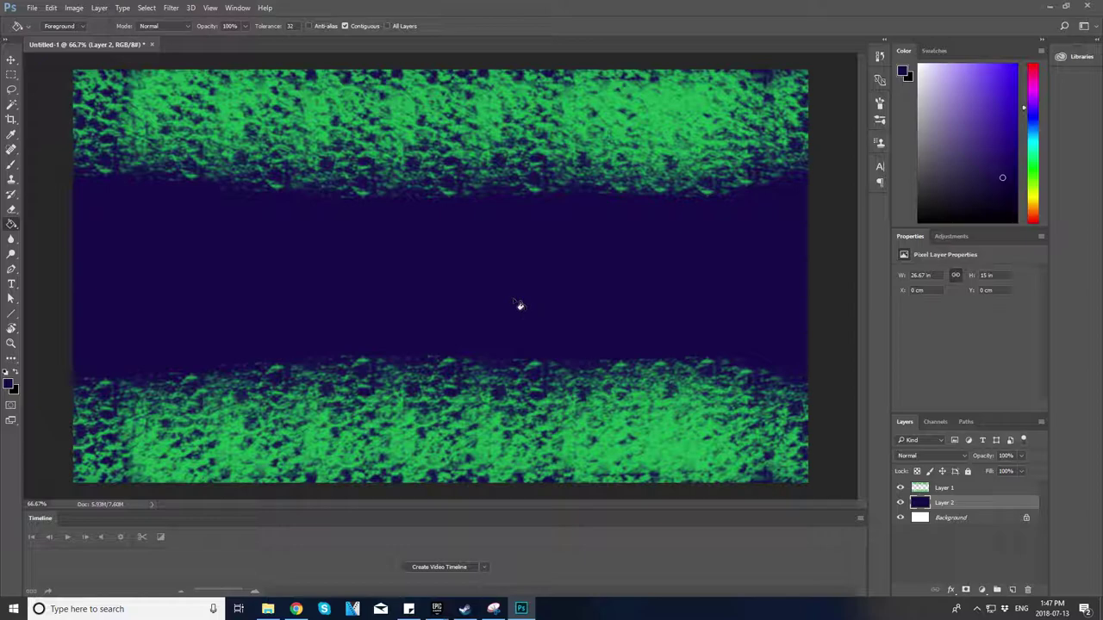
- Render Difference Clouds into the middle band and brighten its midtones with Levels
{"action": "left_click", "coordinate": [172, 8]}
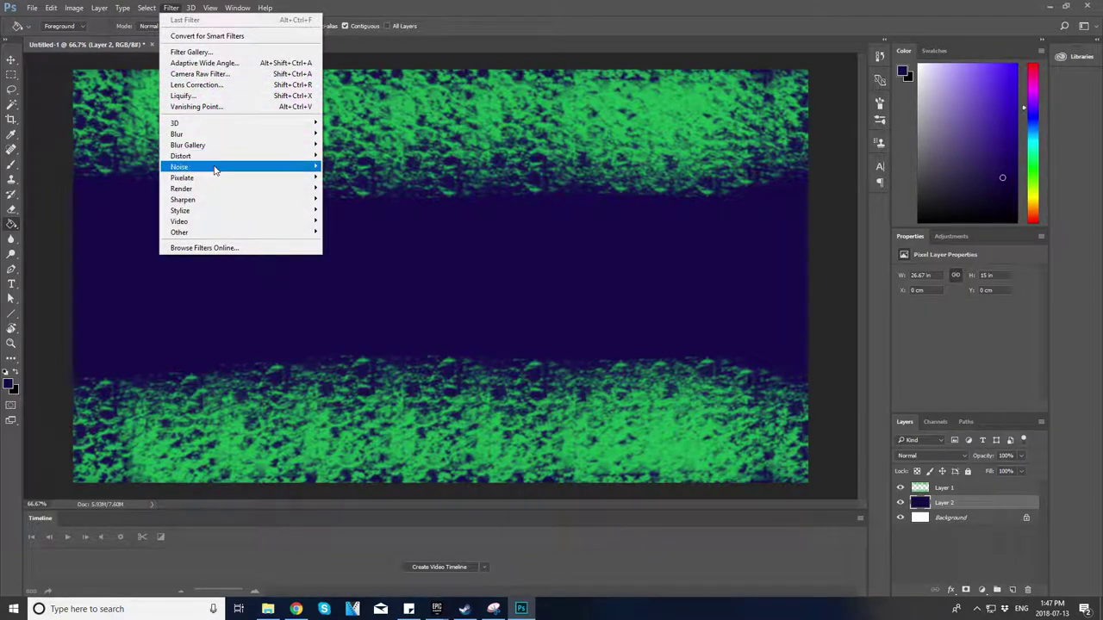
{"action": "mouse_move", "coordinate": [206, 188]}
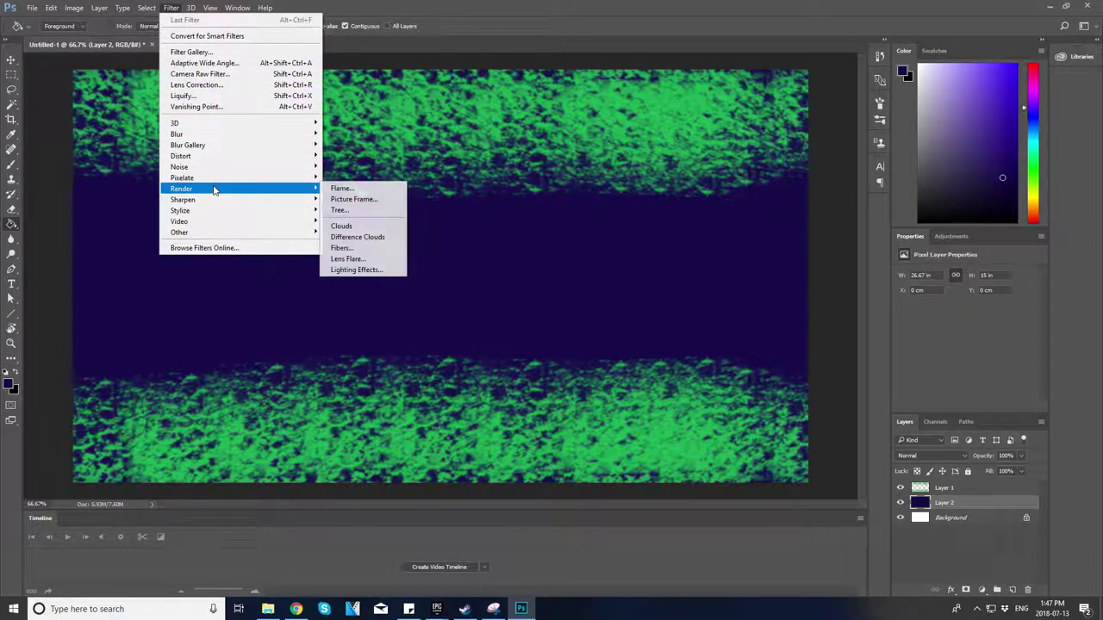
{"action": "left_click", "coordinate": [382, 239]}
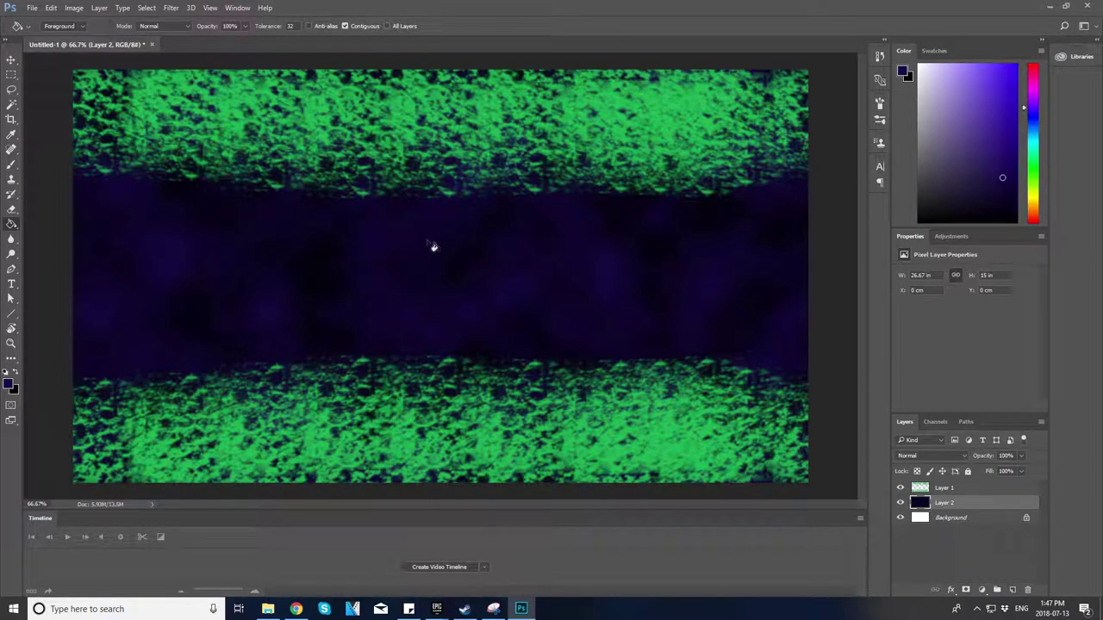
{"action": "key", "text": "ctrl+l"}
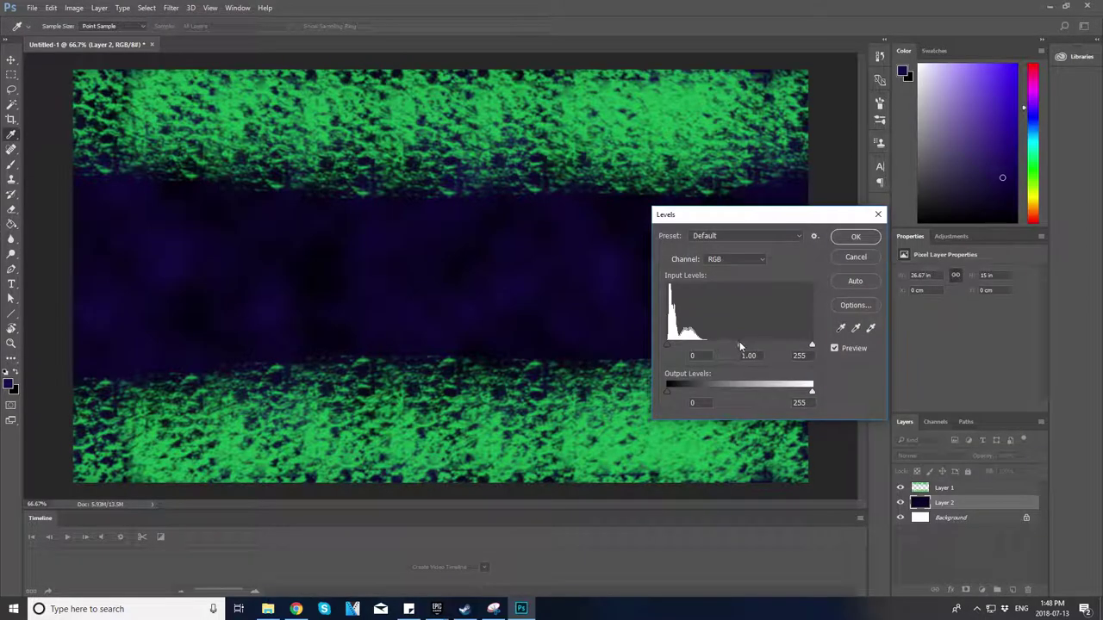
{"action": "mouse_move", "coordinate": [739, 344]}
{"action": "left_mouse_down"}
{"action": "mouse_move", "coordinate": [686, 345]}
{"action": "mouse_move", "coordinate": [722, 344]}
{"action": "mouse_move", "coordinate": [696, 346]}
{"action": "left_mouse_up"}
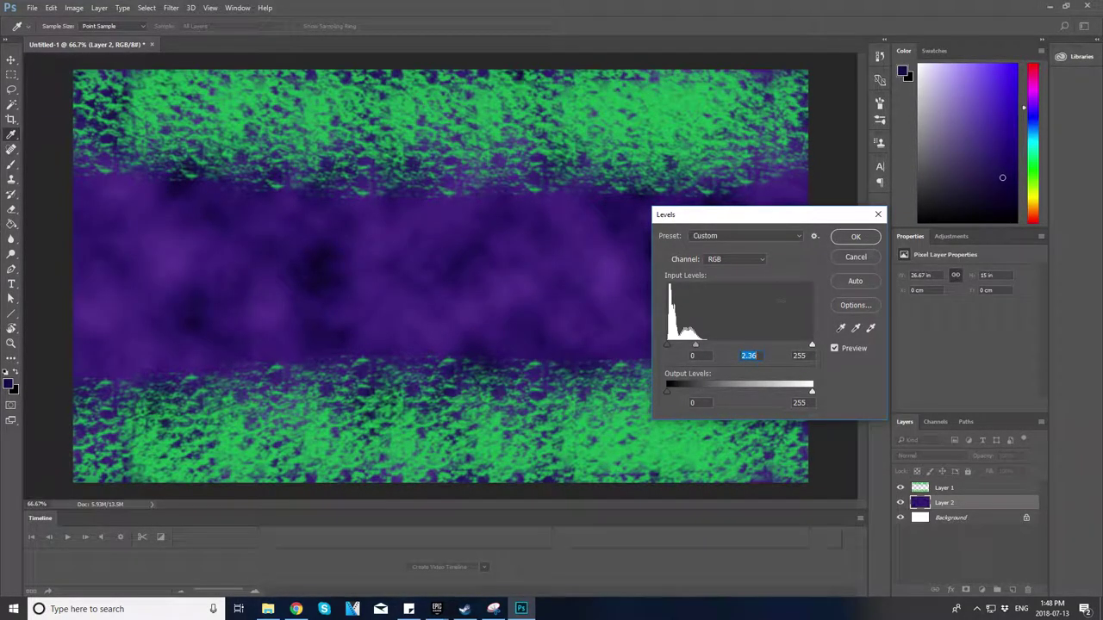
{"action": "key", "text": "Return"}
{"action": "left_click", "coordinate": [170, 8]}
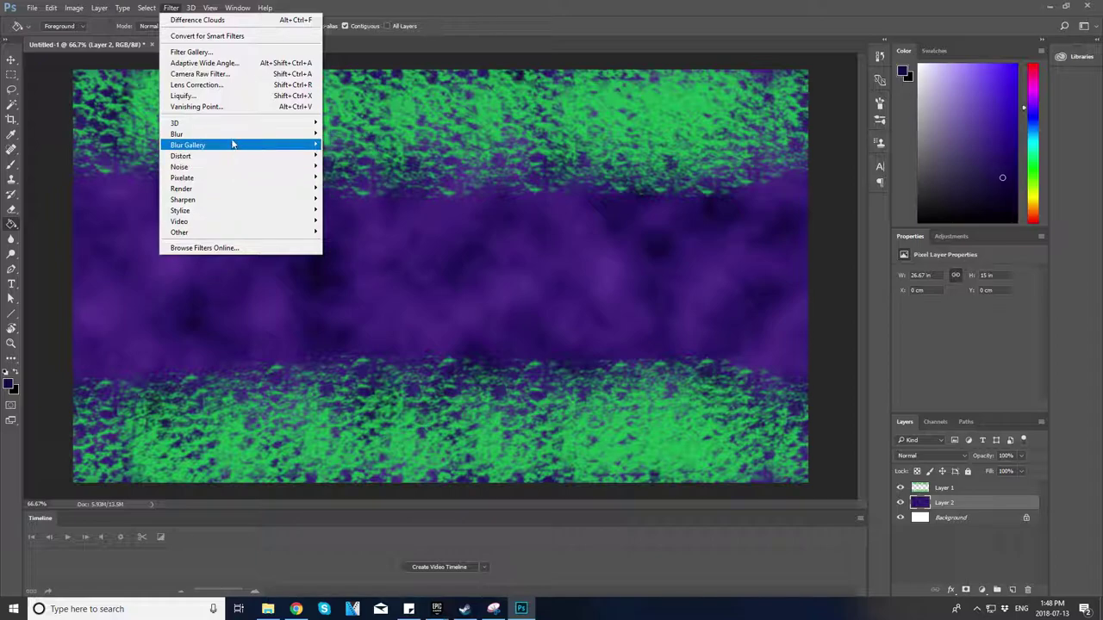
{"action": "mouse_move", "coordinate": [176, 133]}
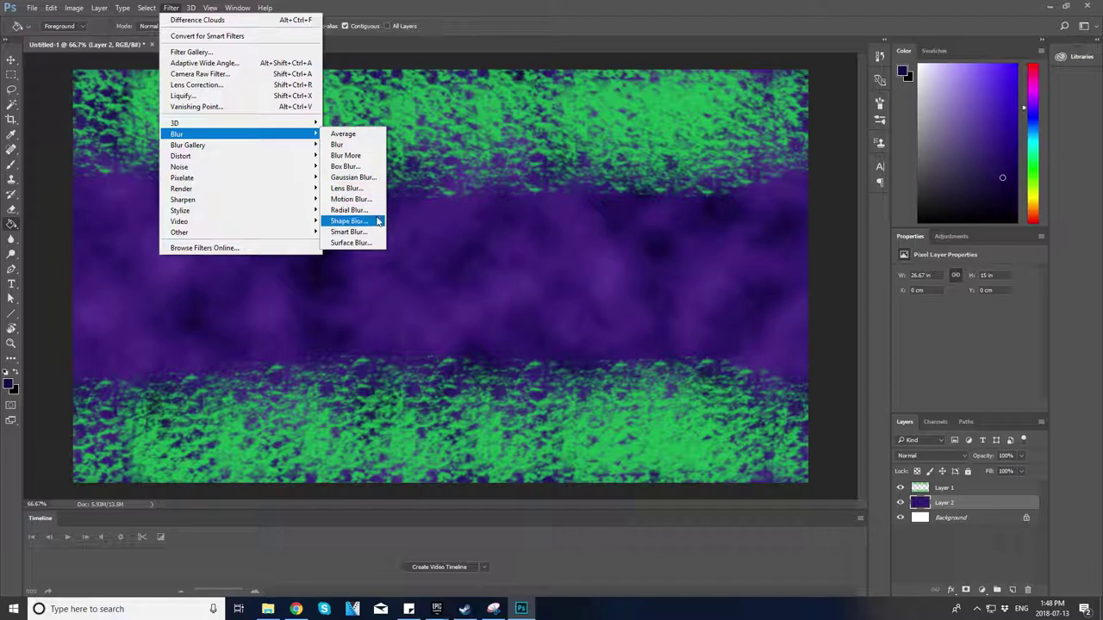
- Apply a horizontal Motion Blur with angle 0 and distance 2000 to the clouds
{"action": "left_click", "coordinate": [361, 203]}
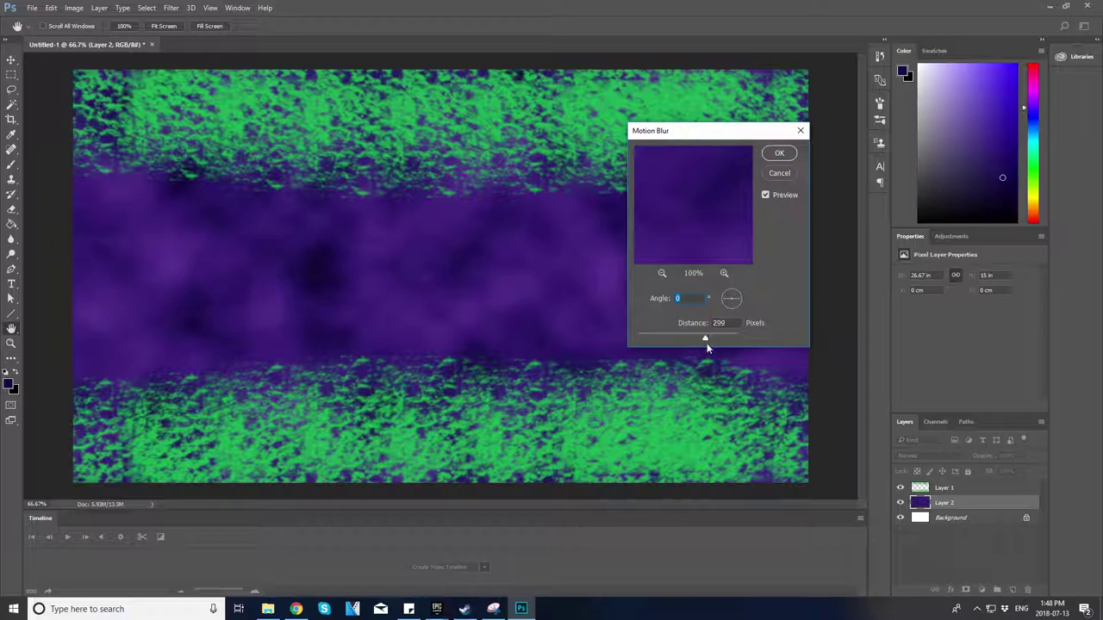
{"action": "left_click_drag", "start_coordinate": [706, 344], "coordinate": [741, 339]}
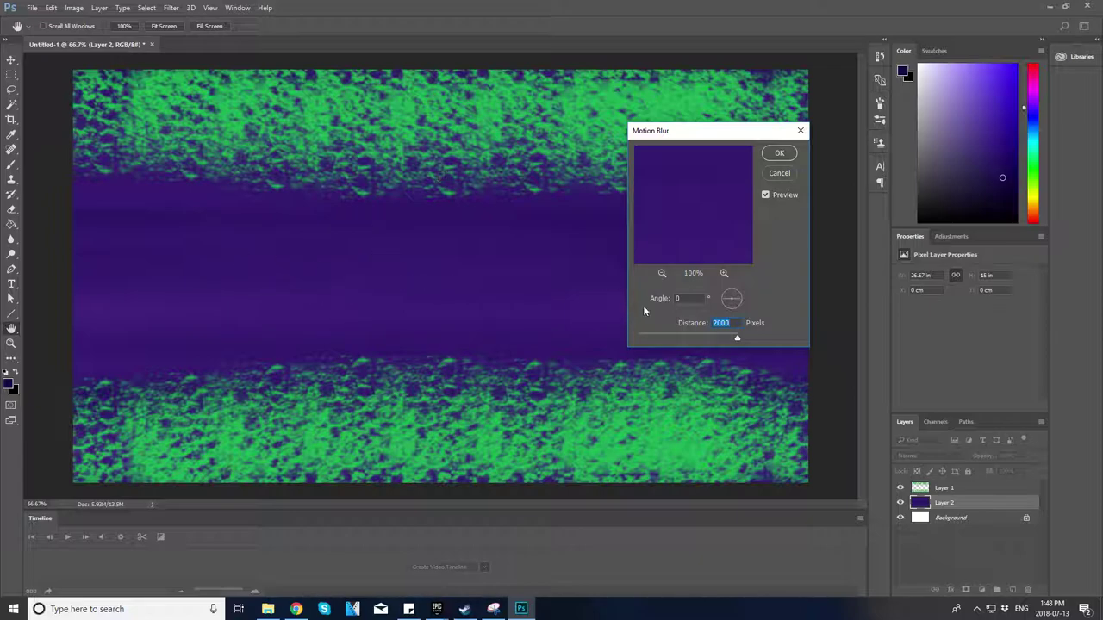
{"action": "mouse_move", "coordinate": [690, 131]}
{"action": "left_mouse_down"}
{"action": "mouse_move", "coordinate": [838, 337]}
{"action": "mouse_move", "coordinate": [898, 364]}
{"action": "mouse_move", "coordinate": [728, 331]}
{"action": "mouse_move", "coordinate": [566, 278]}
{"action": "left_mouse_up"}
- Commit the motion blur, then apply a ZigZag distortion to Layer 1's green edges
{"action": "key", "text": "Return"}
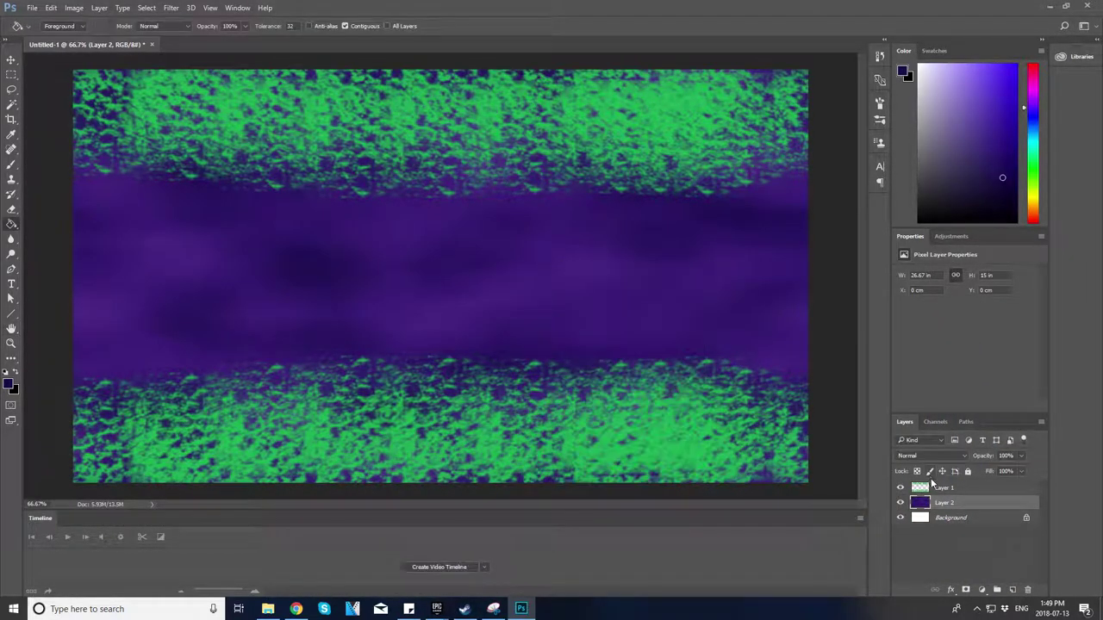
{"action": "key", "text": "g"}
{"action": "left_click", "coordinate": [984, 490]}
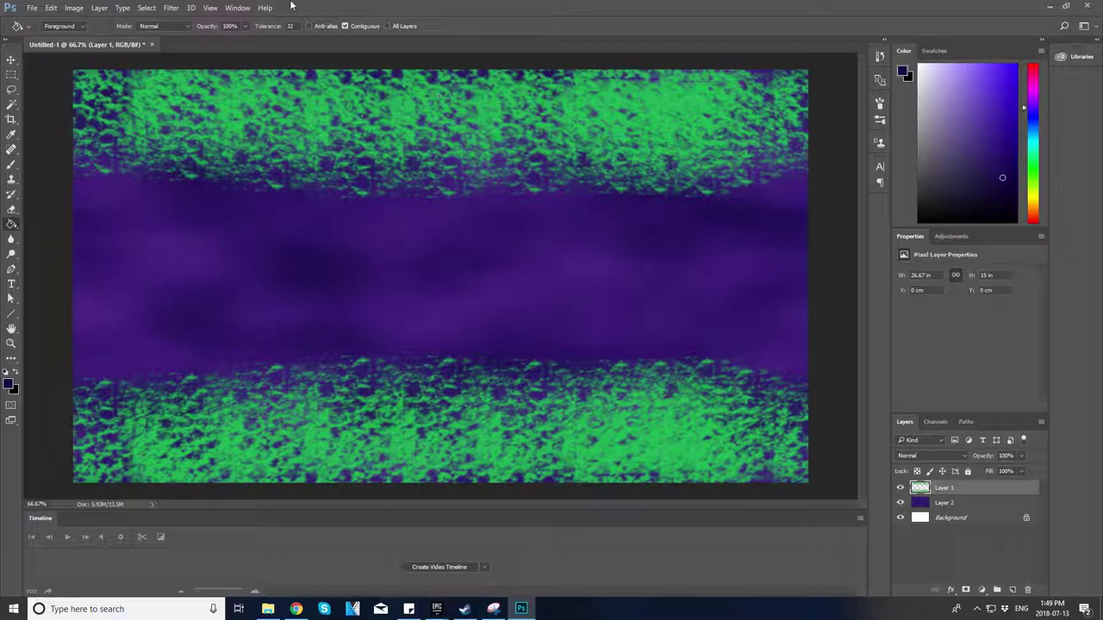
{"action": "left_click", "coordinate": [171, 8]}
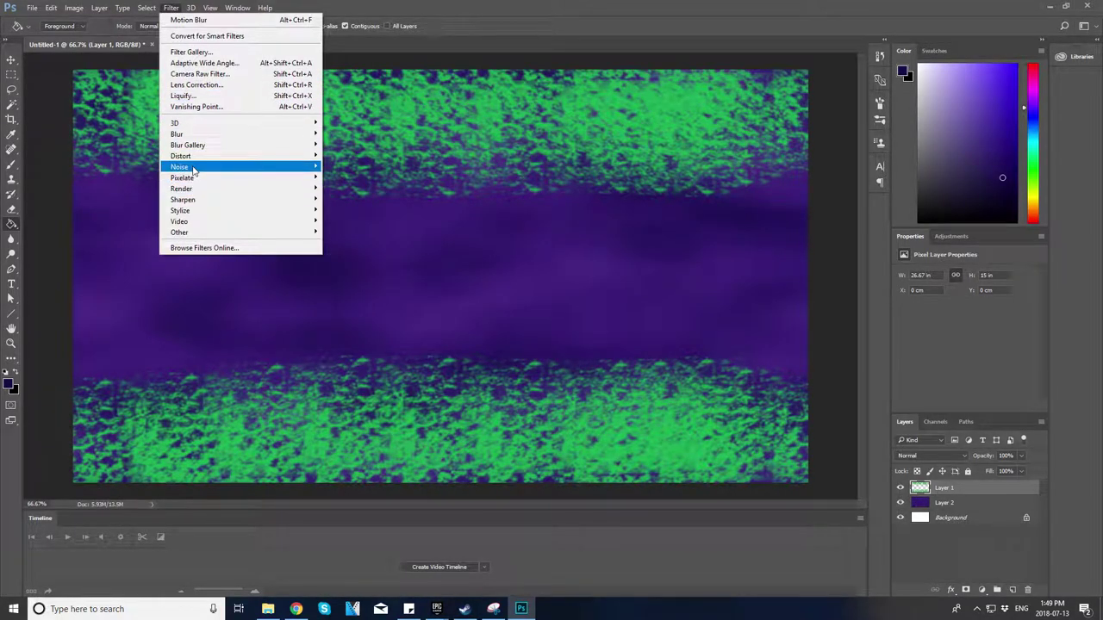
{"action": "left_click", "coordinate": [362, 245]}
{"action": "left_click", "coordinate": [632, 142]}
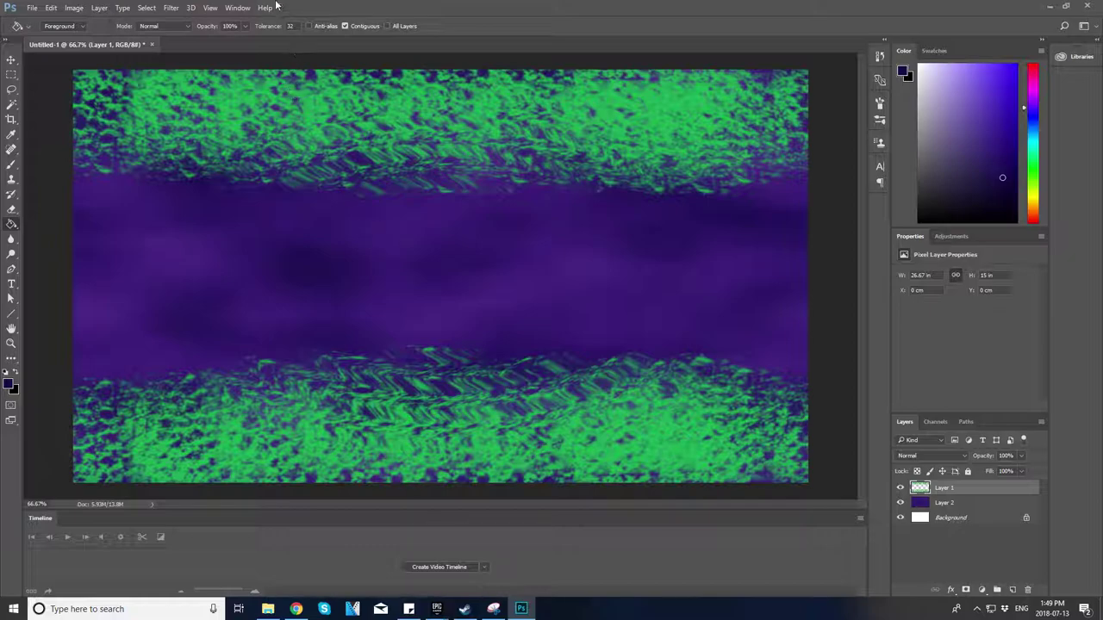
- Break Layer 1's green edges into fine dots with the Pointillize filter
{"action": "left_click", "coordinate": [171, 7]}
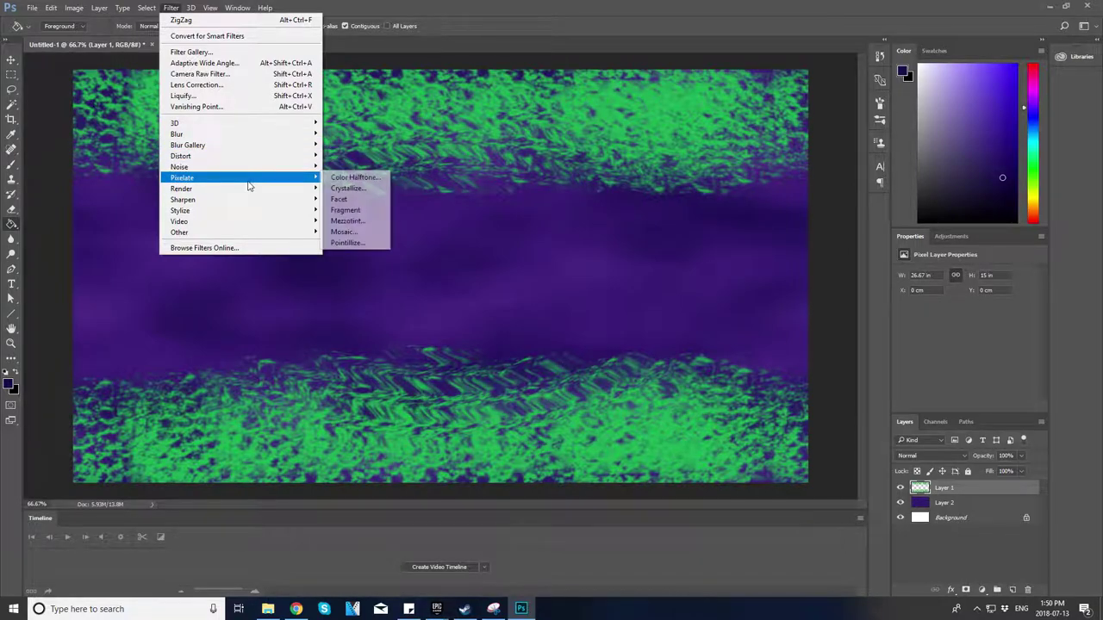
{"action": "mouse_move", "coordinate": [183, 178]}
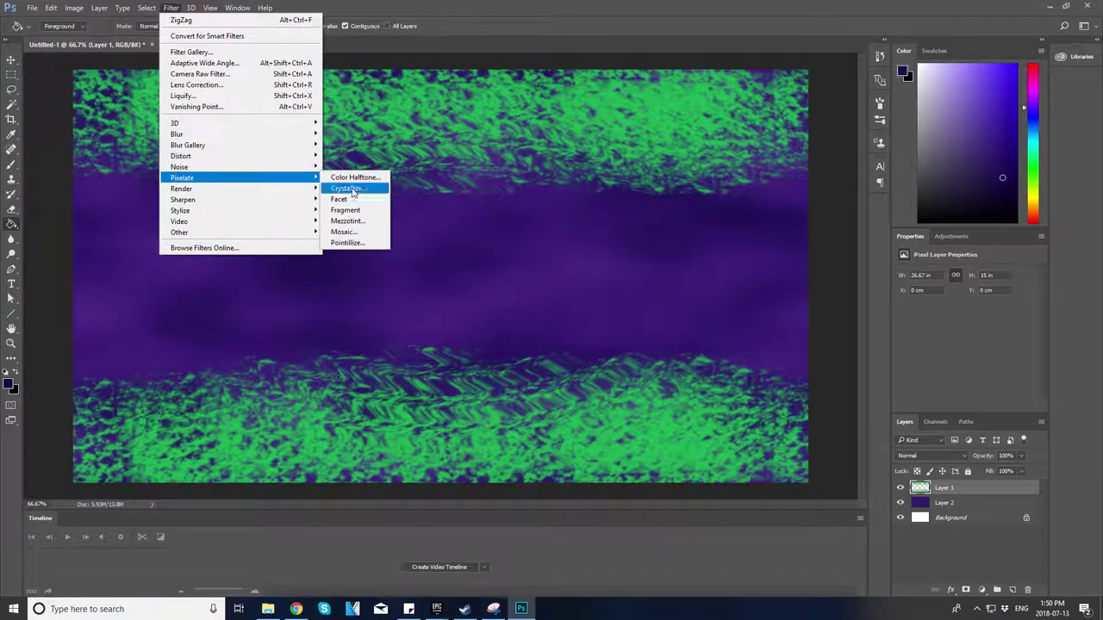
{"action": "left_click", "coordinate": [349, 242]}
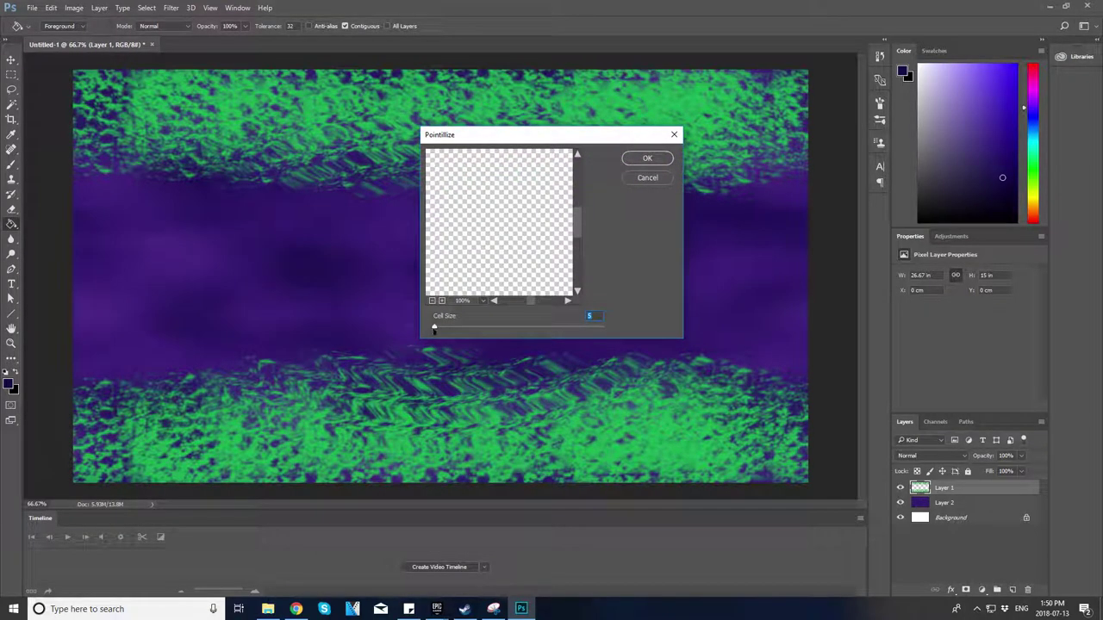
{"action": "left_click_drag", "start_coordinate": [434, 326], "coordinate": [457, 326]}
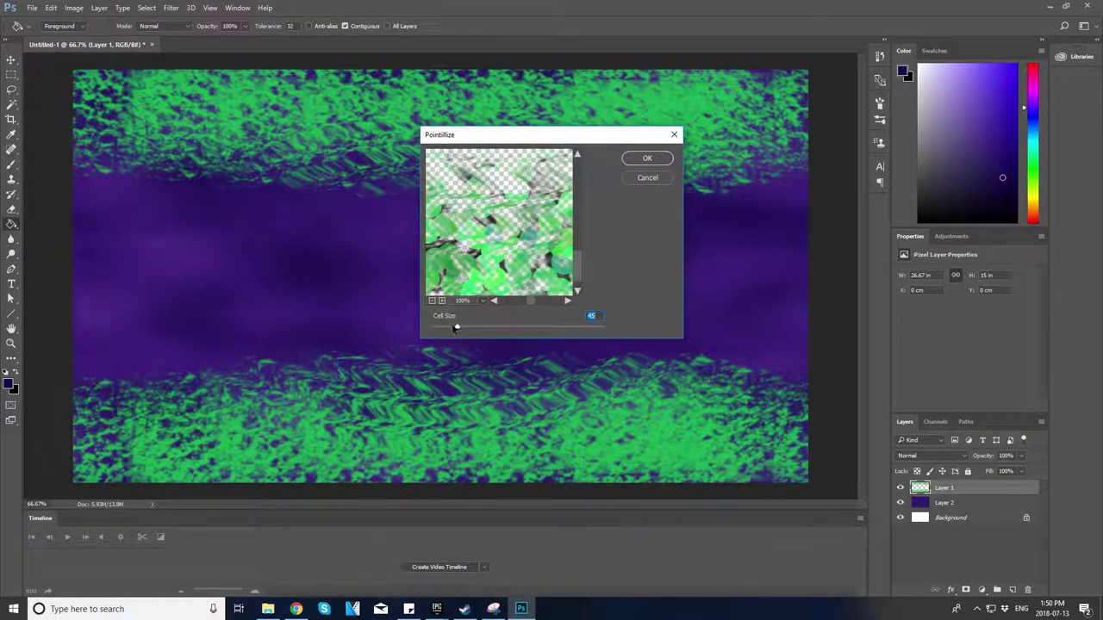
{"action": "mouse_move", "coordinate": [457, 327]}
{"action": "left_mouse_down"}
{"action": "mouse_move", "coordinate": [523, 333]}
{"action": "mouse_move", "coordinate": [405, 342]}
{"action": "left_mouse_up"}
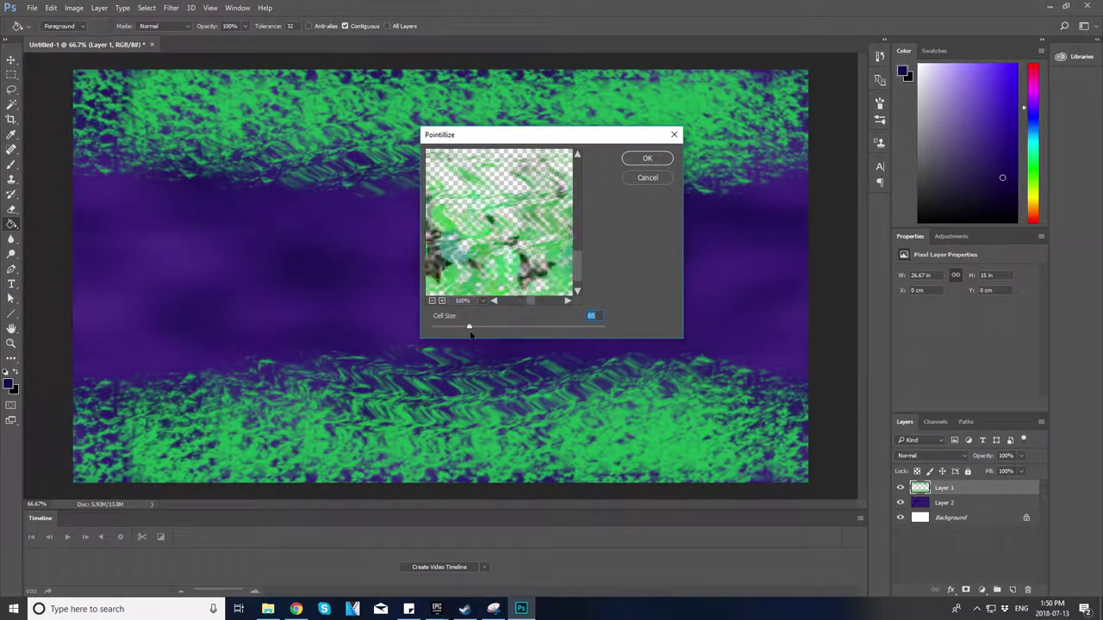
{"action": "left_click", "coordinate": [648, 159]}
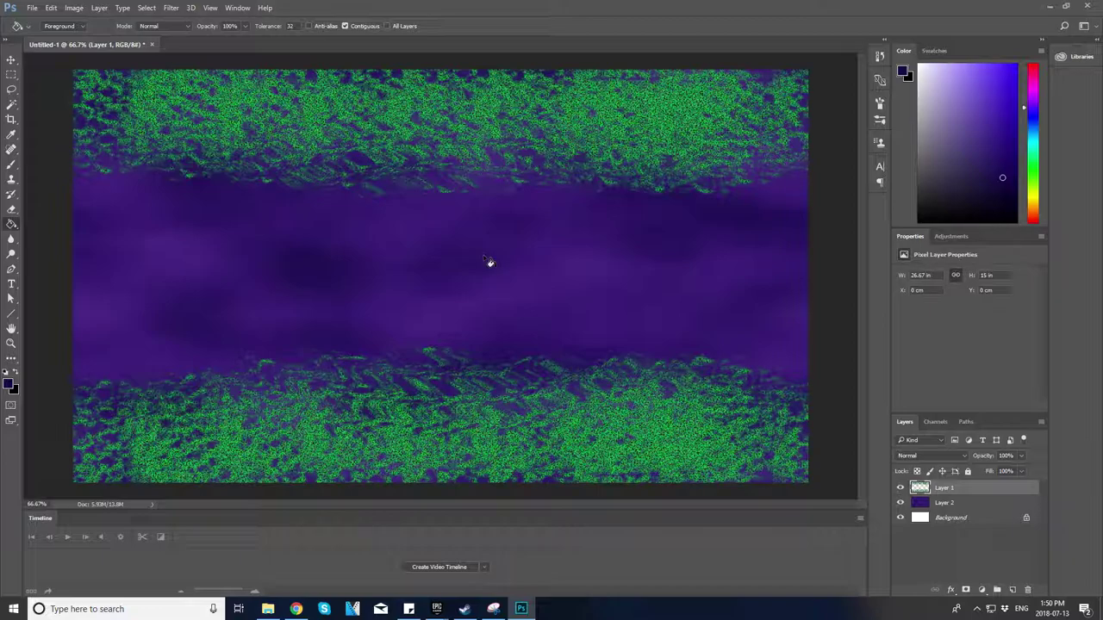
{"action": "left_click", "coordinate": [171, 8]}
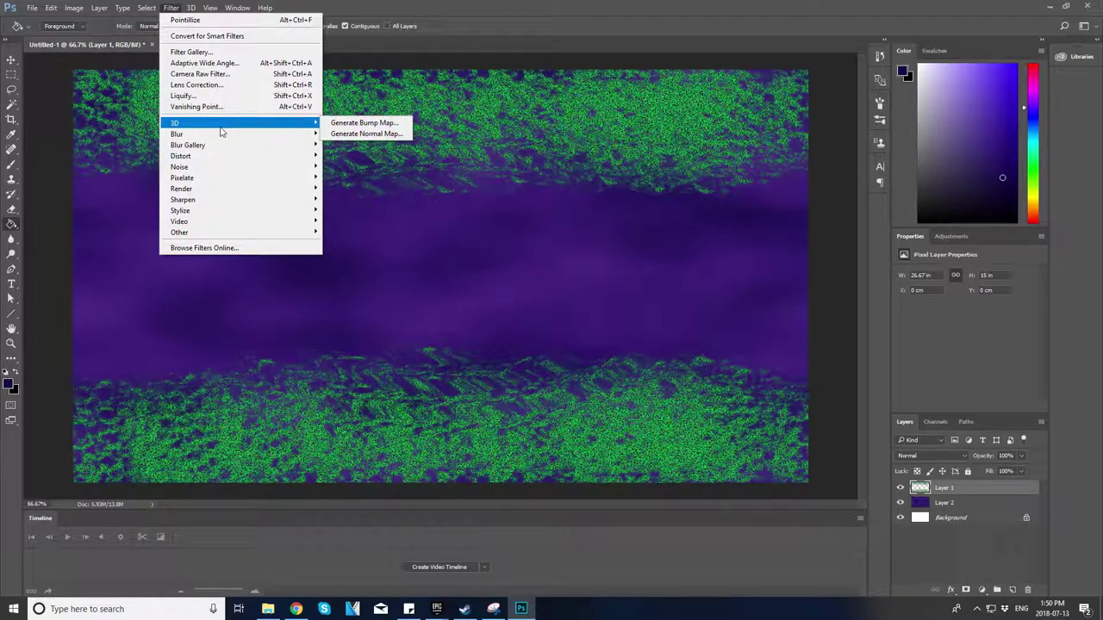
{"action": "mouse_move", "coordinate": [177, 134]}
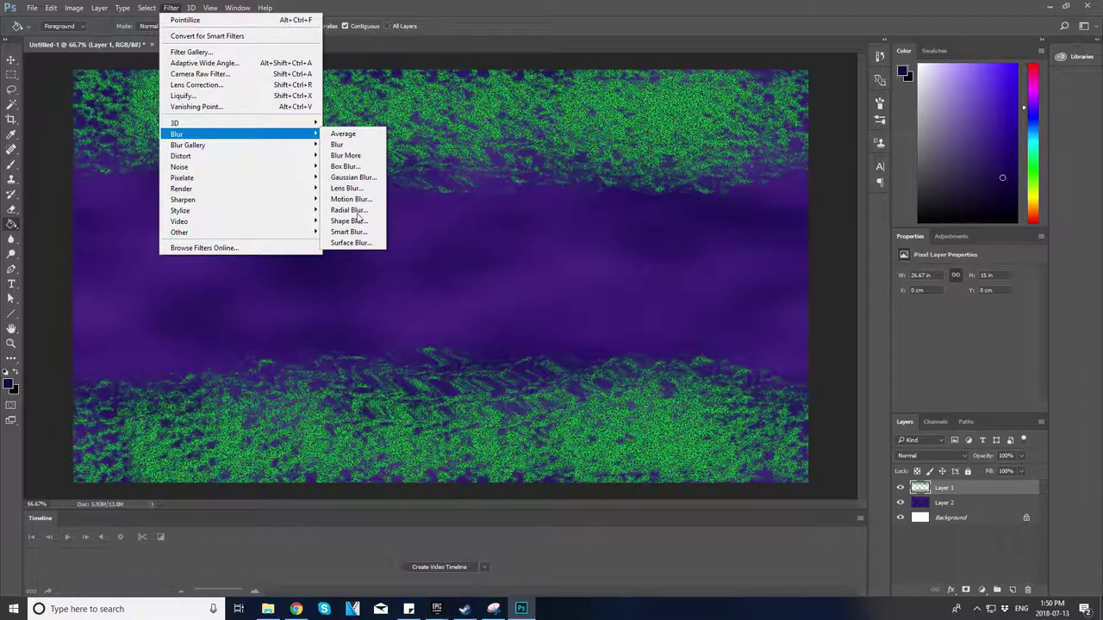
- Apply a Spin-method Radial Blur to the green pointillized edges
{"action": "left_click", "coordinate": [358, 209]}
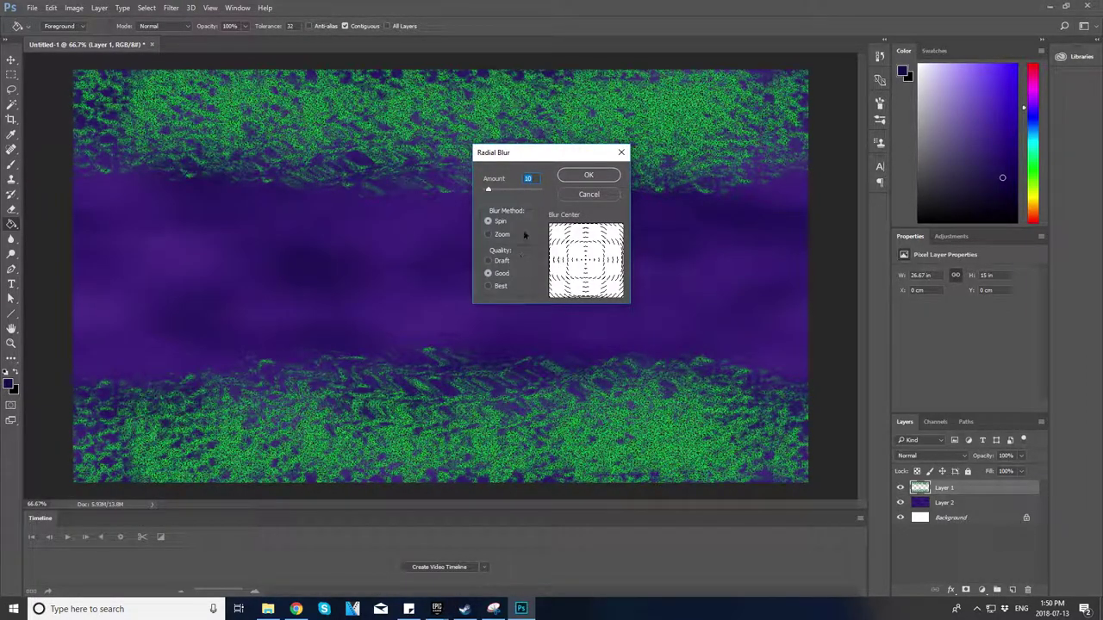
{"action": "left_click", "coordinate": [577, 175]}
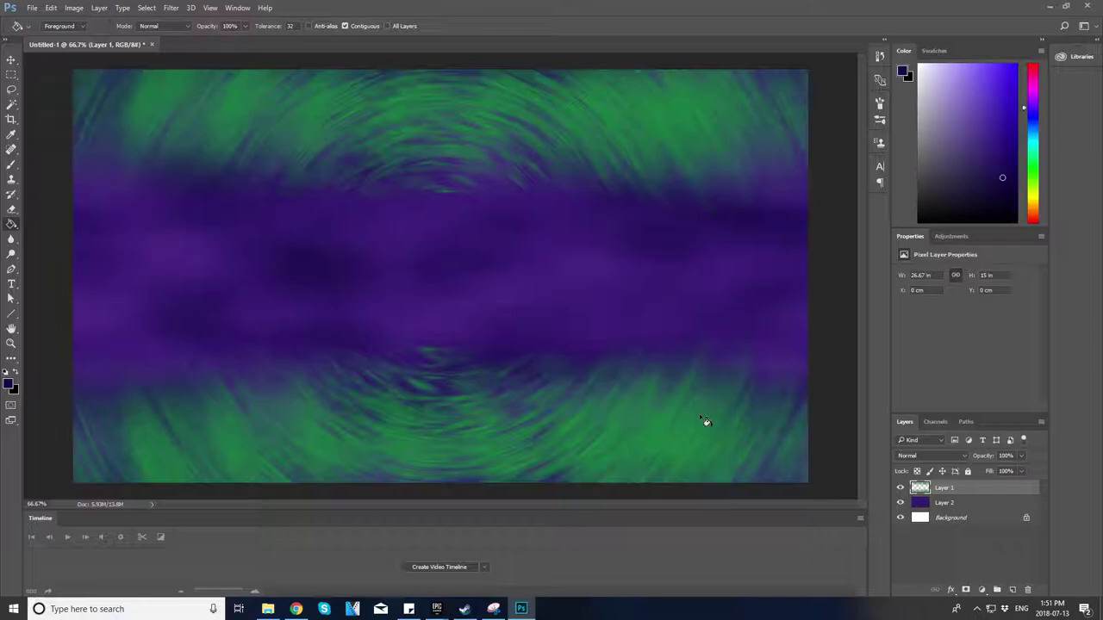
- Add a new Layer 3 and move it below Layer 1
{"action": "left_click", "coordinate": [1012, 590]}
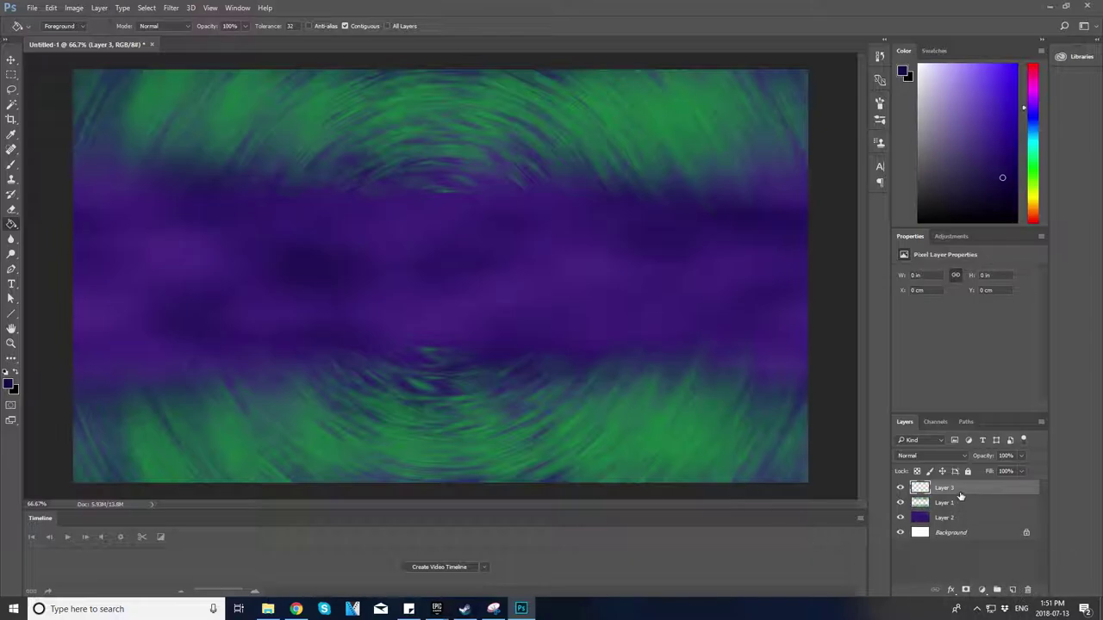
{"action": "left_click_drag", "start_coordinate": [961, 496], "coordinate": [961, 510]}
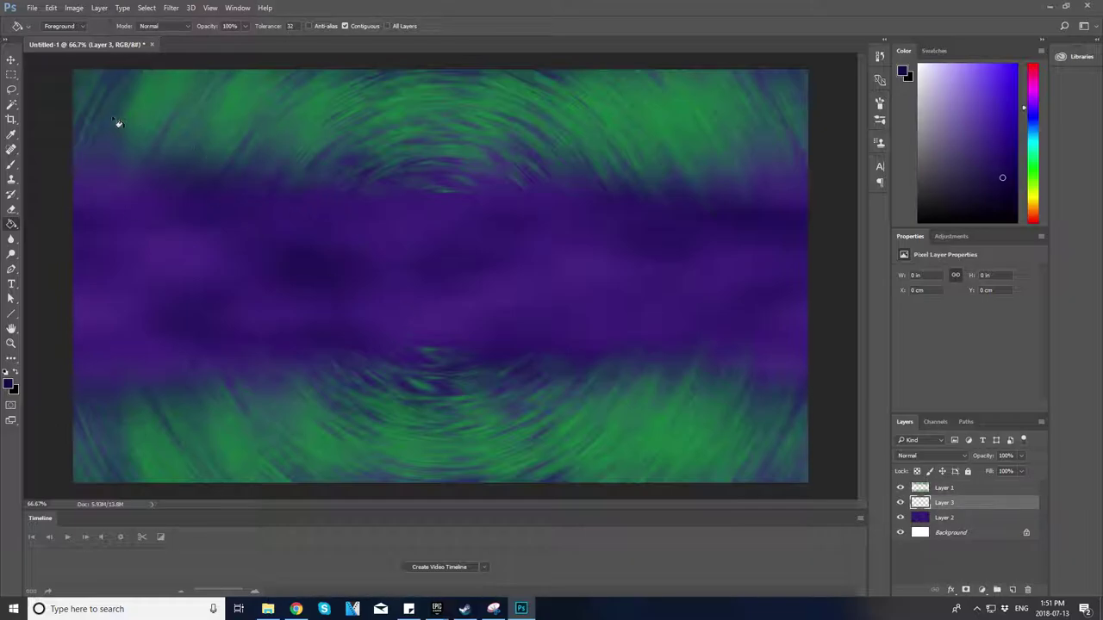
{"action": "left_click", "coordinate": [12, 237]}
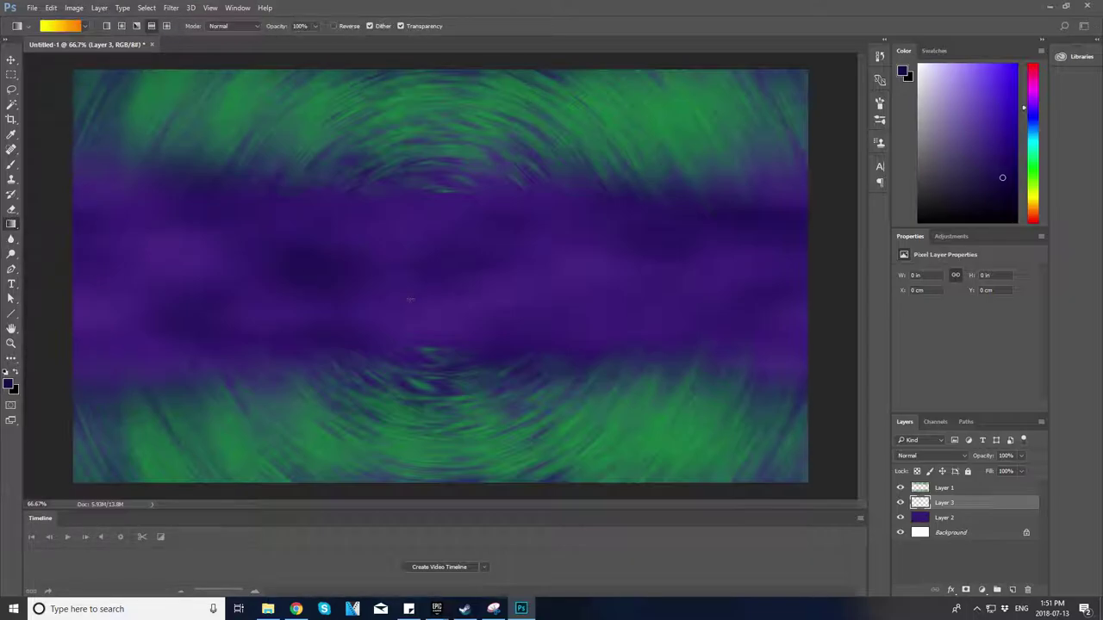
- Draw a reflected orange-to-yellow gradient band across the centre and nudge it up slightly
{"action": "left_click_drag", "start_coordinate": [417, 282], "coordinate": [422, 247]}
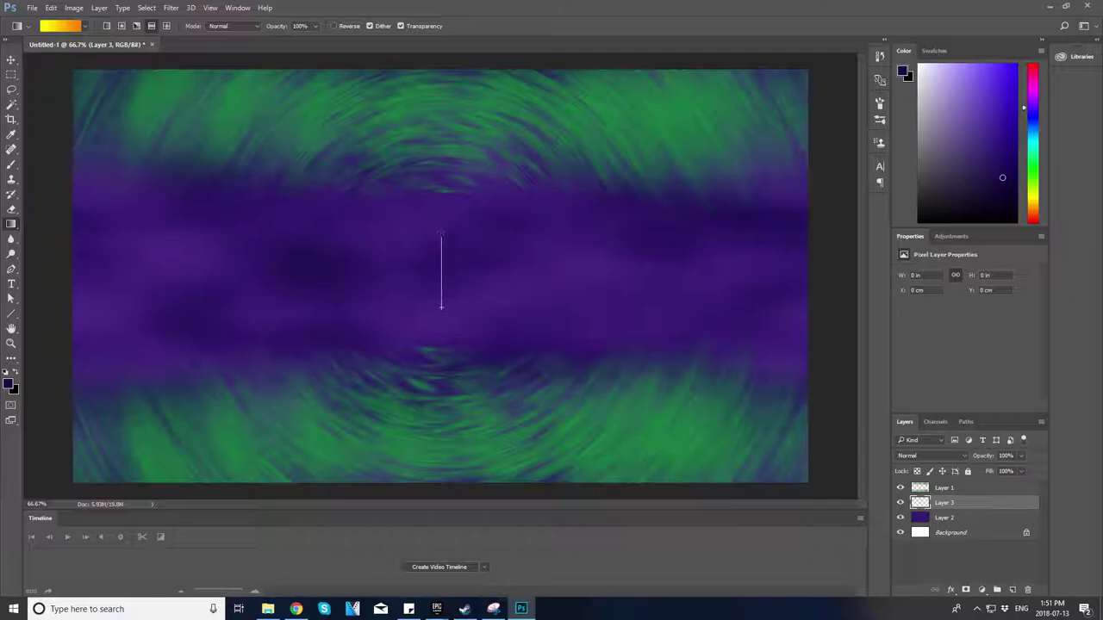
{"action": "left_click_drag", "start_coordinate": [443, 309], "coordinate": [442, 207]}
{"action": "key", "text": "ctrl+z"}
{"action": "left_click_drag", "start_coordinate": [452, 284], "coordinate": [450, 228]}
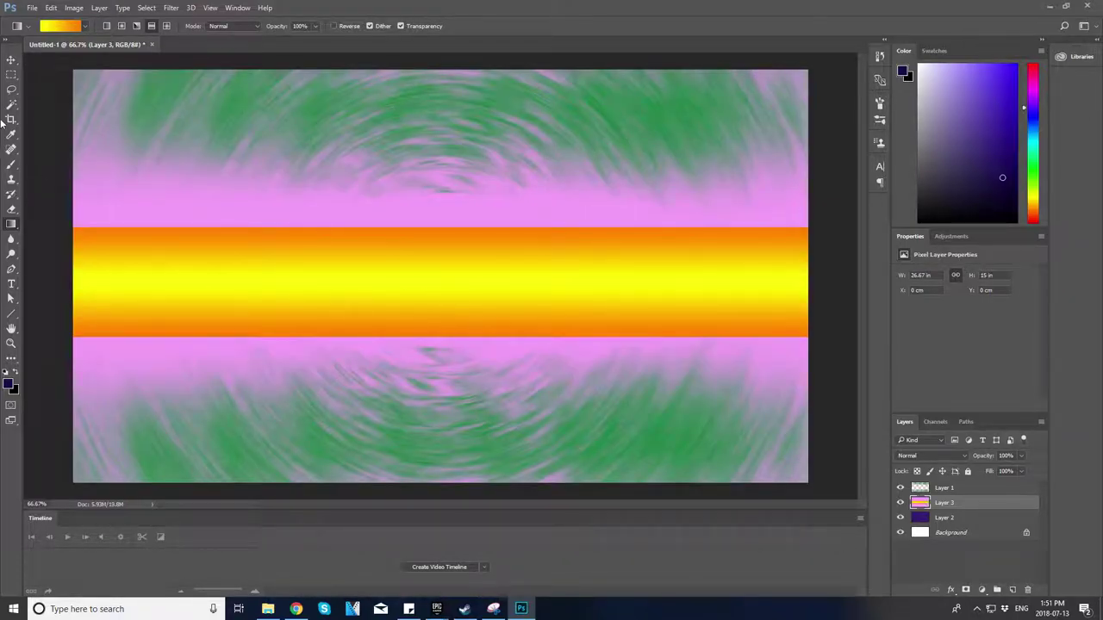
{"action": "left_click", "coordinate": [11, 60]}
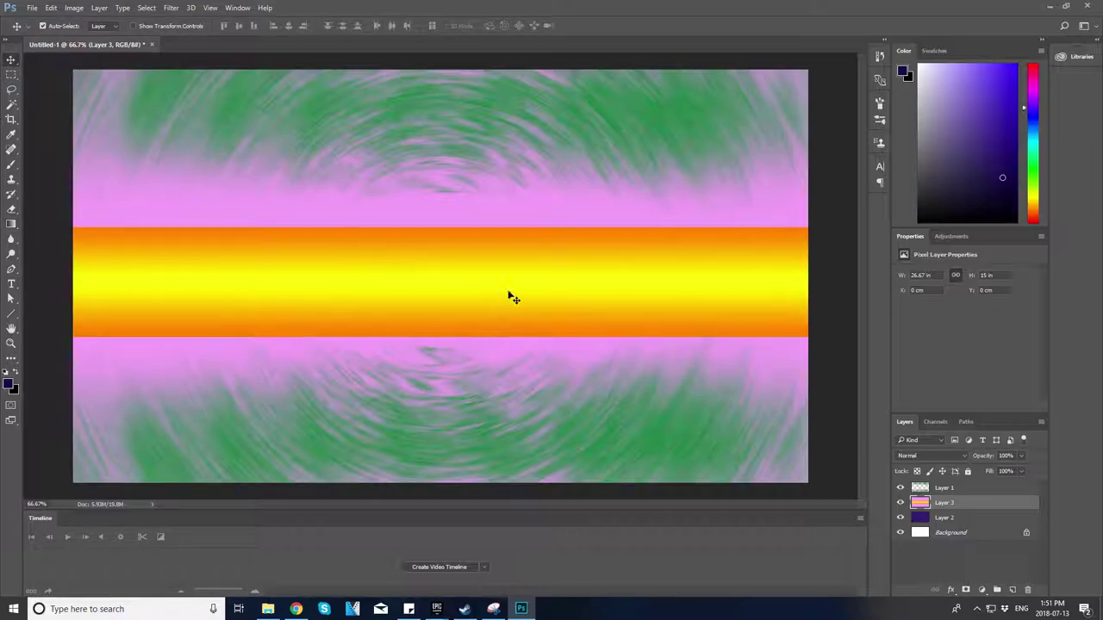
{"action": "key", "text": "Up"}
{"action": "key", "text": "Up"}
{"action": "key", "text": "Up"}
{"action": "key", "text": "Up"}
{"action": "key", "text": "Up"}
{"action": "key", "text": "Up"}
{"action": "key", "text": "Up"}
{"action": "key", "text": "Up"}
{"action": "key", "text": "Up"}
{"action": "key", "text": "Up"}
{"action": "key", "text": "Up"}
{"action": "key", "text": "Up"}
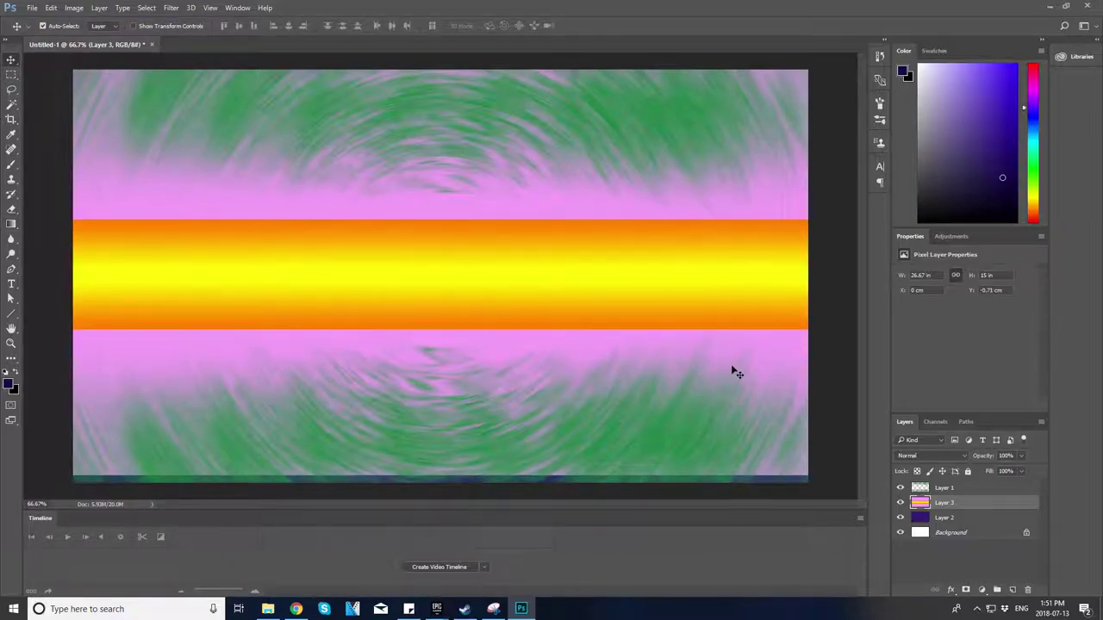
{"action": "key", "text": "Up"}
{"action": "key", "text": "Up"}
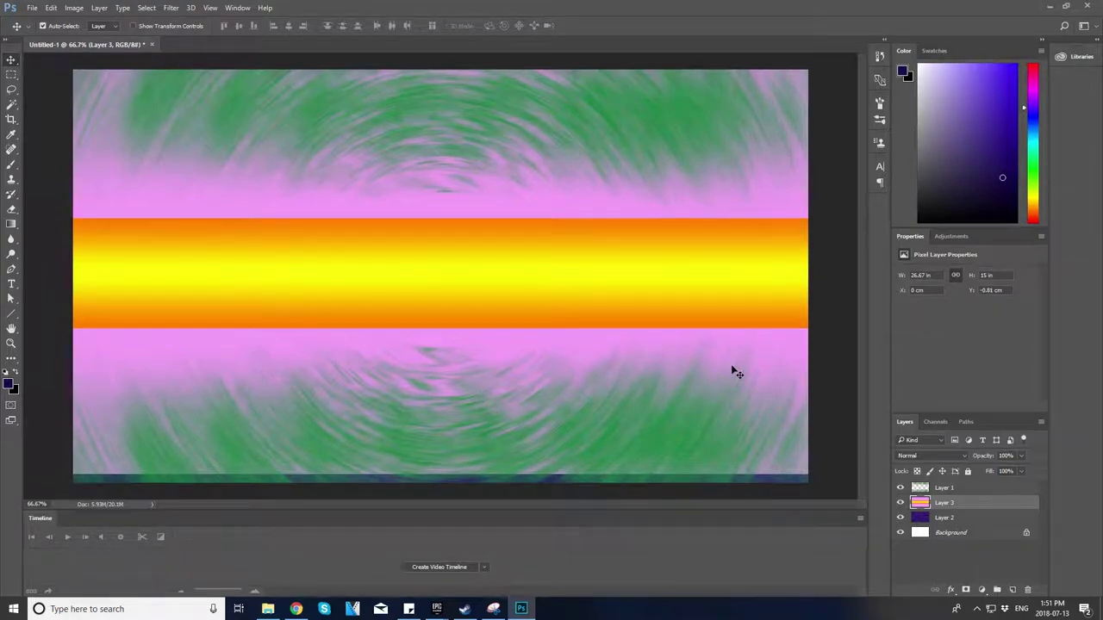
- Set Layer 3's blend mode to Color Dodge, turning the banner magenta around the stripe
{"action": "left_click", "coordinate": [915, 458]}
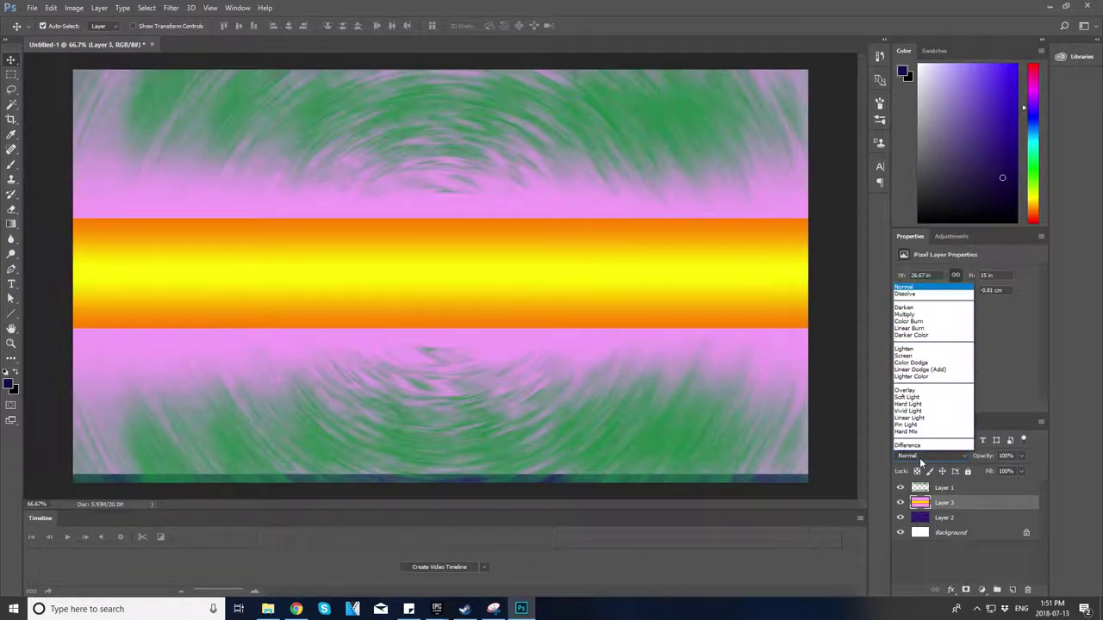
{"action": "left_click", "coordinate": [920, 463]}
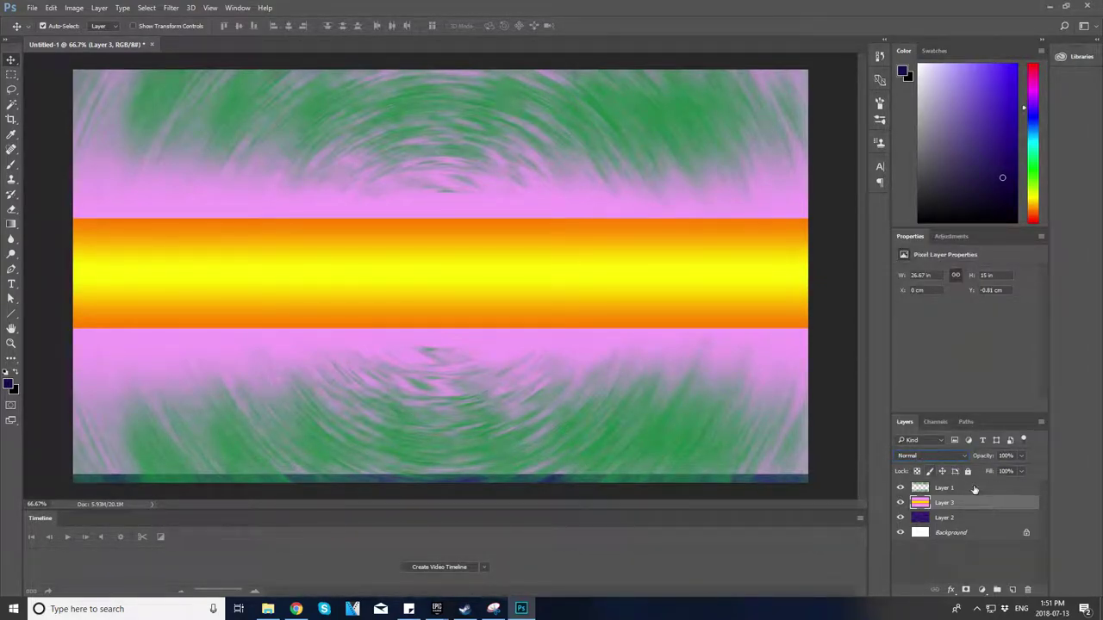
{"action": "left_click", "coordinate": [932, 454]}
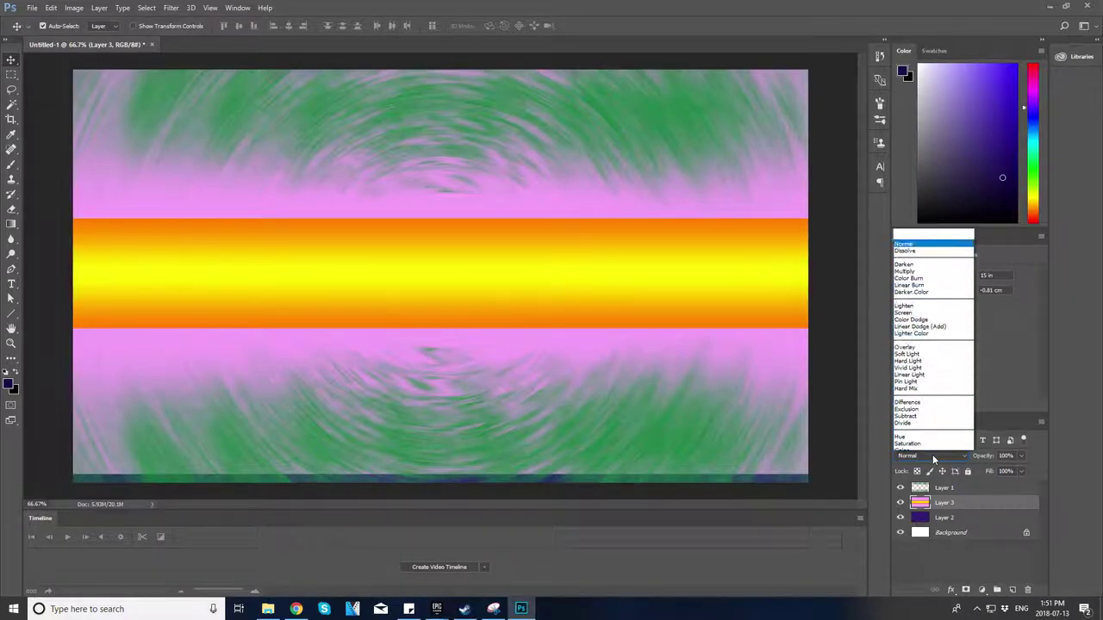
{"action": "key", "text": "Down"}
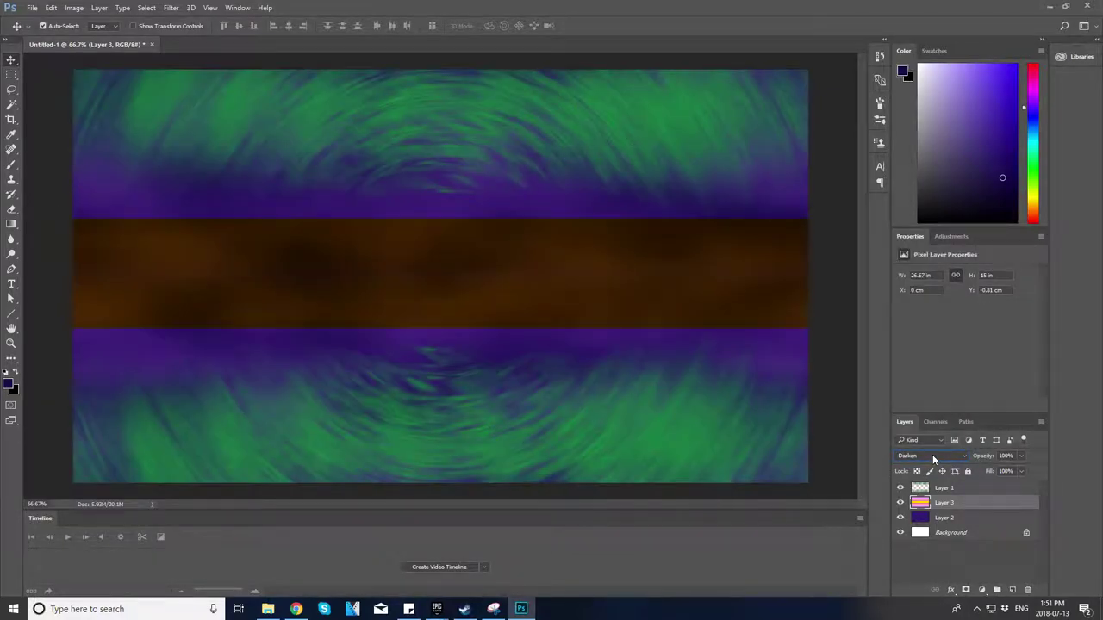
{"action": "key", "text": "Down"}
{"action": "key", "text": "Down"}
{"action": "key", "text": "Down"}
{"action": "key", "text": "Down"}
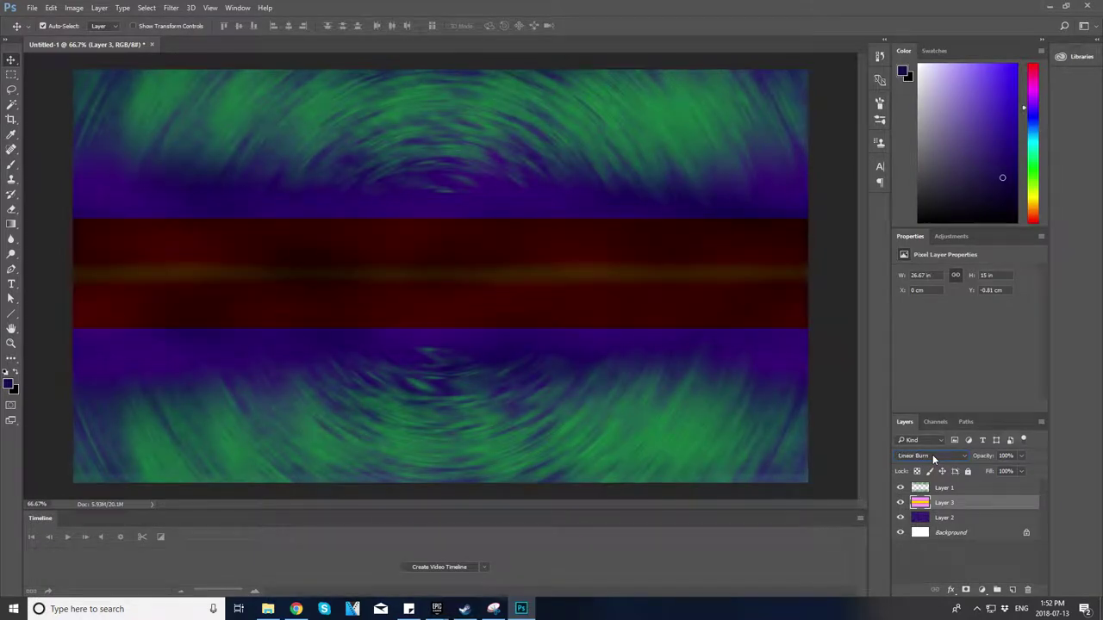
{"action": "key", "text": "Down"}
{"action": "key", "text": "Down"}
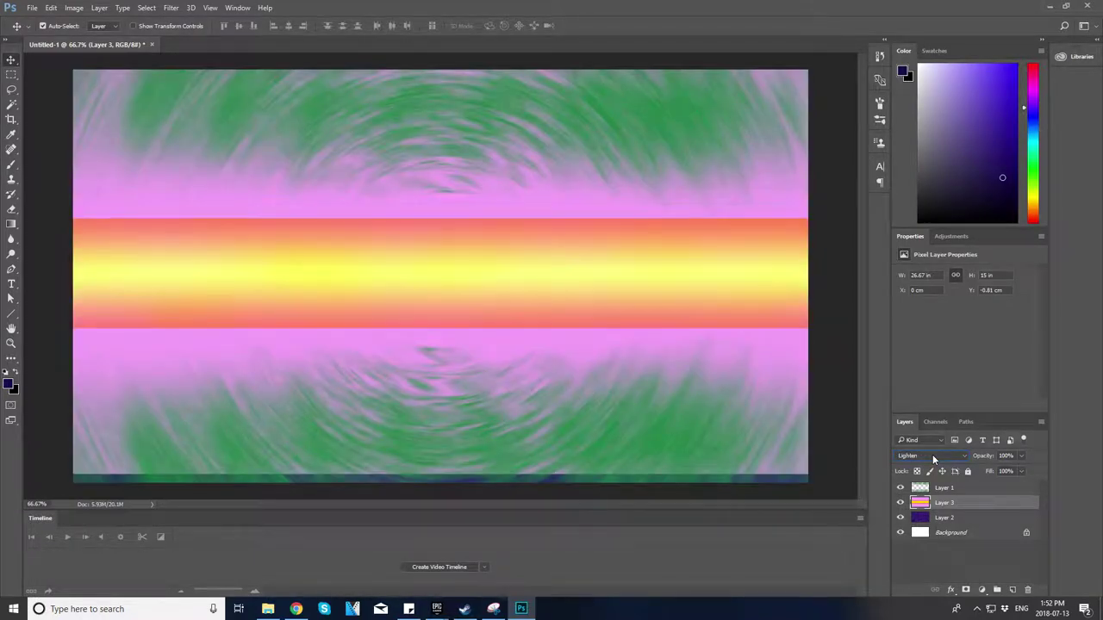
{"action": "key", "text": "Down"}
{"action": "key", "text": "Up"}
{"action": "key", "text": "Down"}
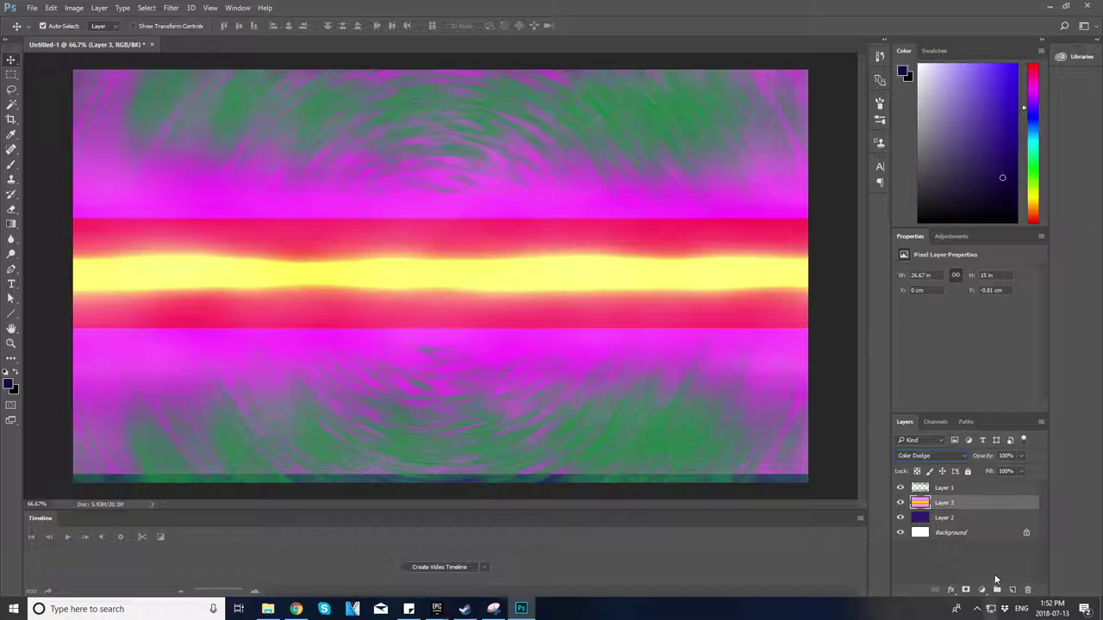
- Try deleting Layer 3 pixels in the top and lower areas, then undo both deletions
{"action": "left_click", "coordinate": [11, 74]}
{"action": "mouse_move", "coordinate": [72, 69]}
{"action": "left_mouse_down"}
{"action": "mouse_move", "coordinate": [583, 217]}
{"action": "mouse_move", "coordinate": [819, 220]}
{"action": "left_mouse_up"}
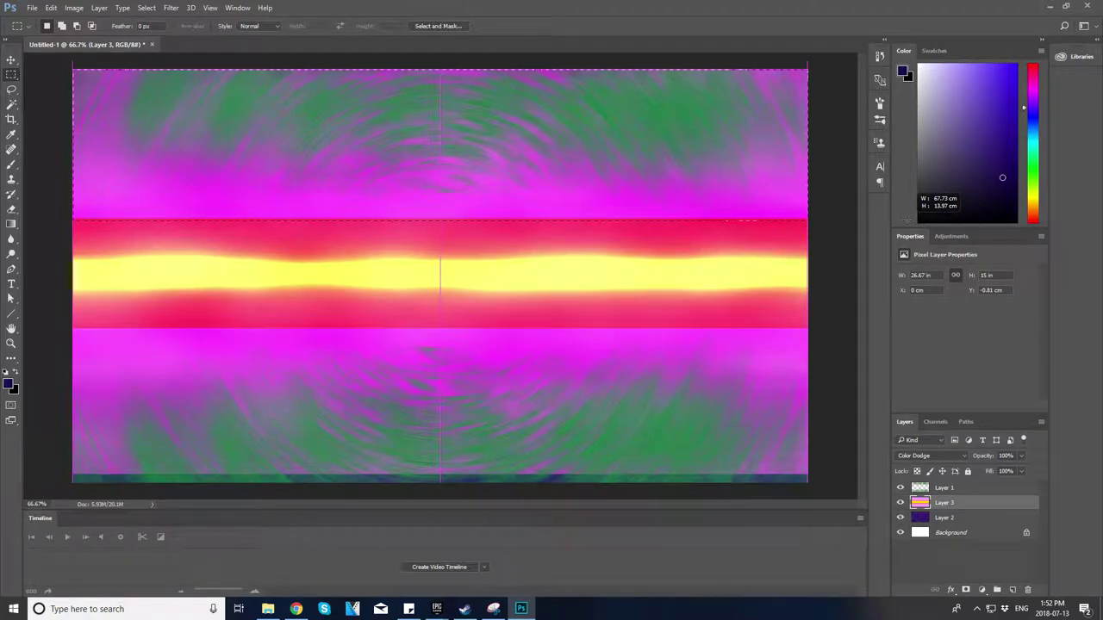
{"action": "key", "text": "Delete"}
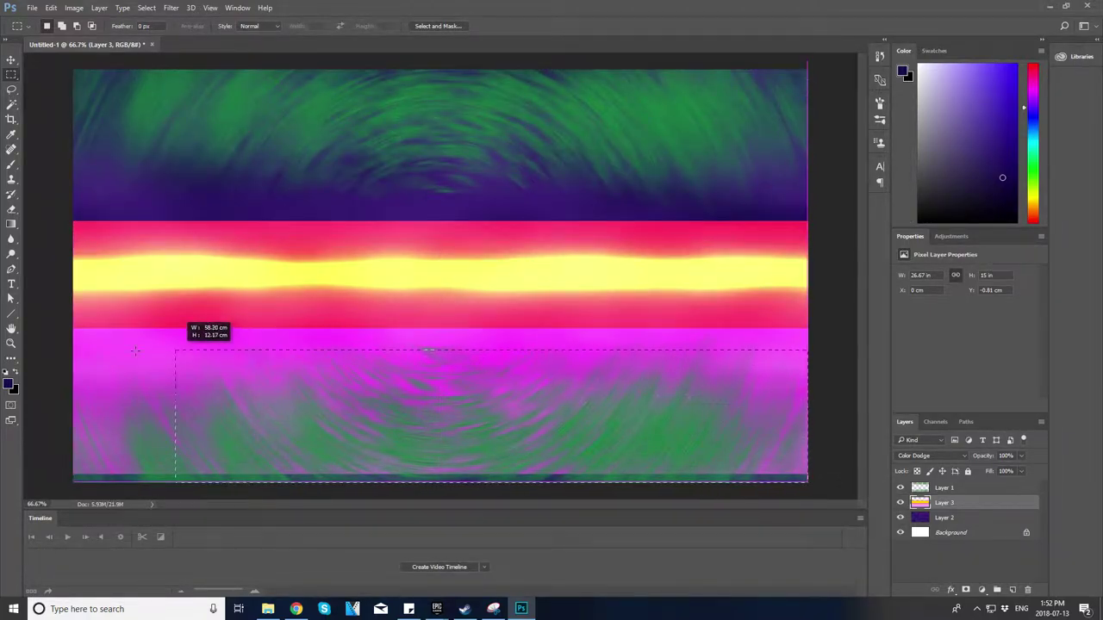
{"action": "left_click_drag", "start_coordinate": [135, 350], "coordinate": [10, 316]}
{"action": "key", "text": "Delete"}
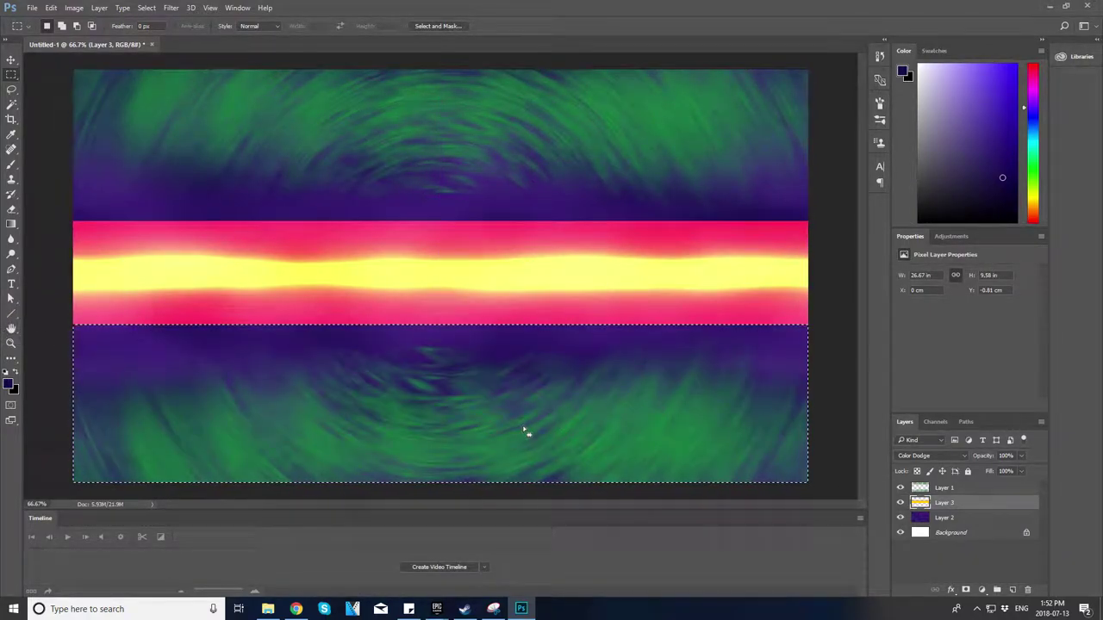
{"action": "key", "text": "ctrl+z"}
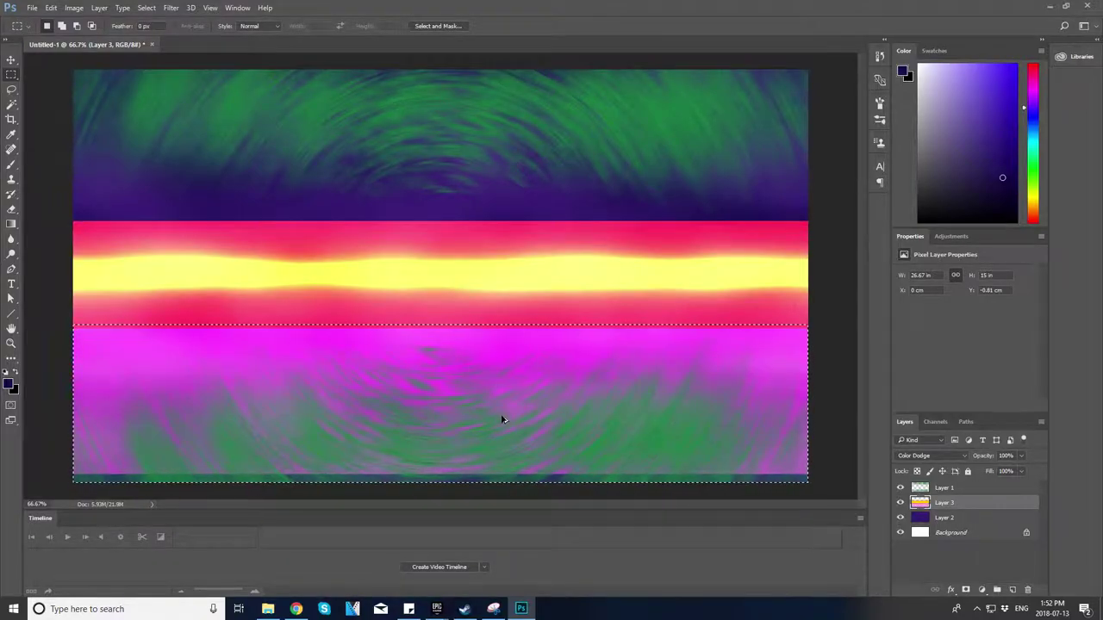
{"action": "key", "text": "ctrl+alt+z"}
{"action": "key", "text": "ctrl+alt+z"}
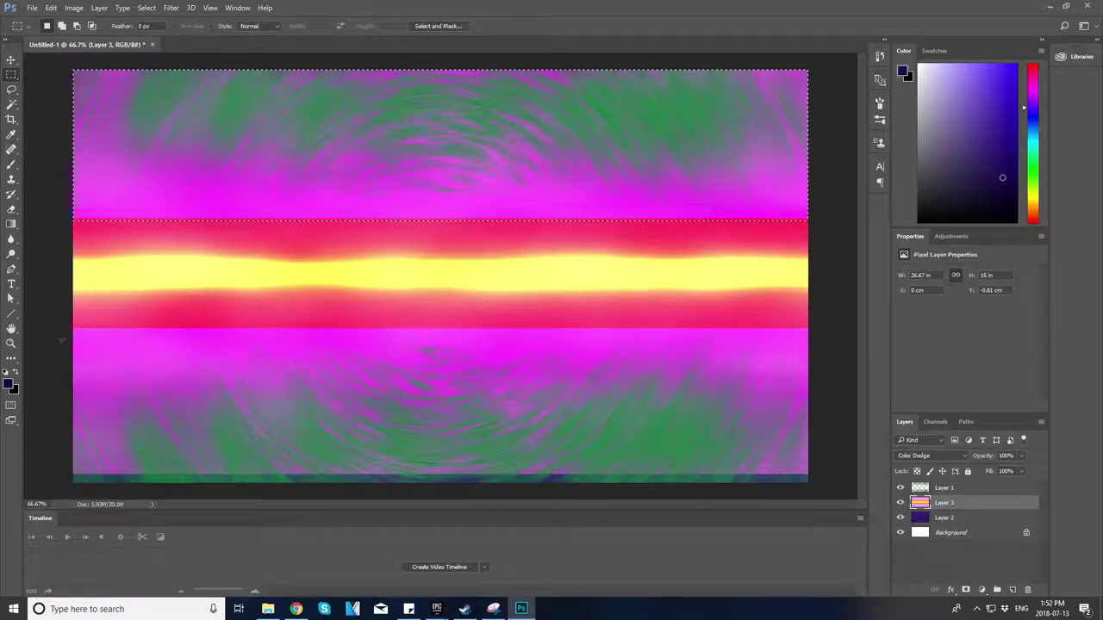
- Marquee the strip along the canvas bottom and shift it down over the dark edge
{"action": "mouse_move", "coordinate": [39, 407]}
{"action": "left_mouse_down"}
{"action": "mouse_move", "coordinate": [558, 472]}
{"action": "mouse_move", "coordinate": [862, 491]}
{"action": "left_mouse_up"}
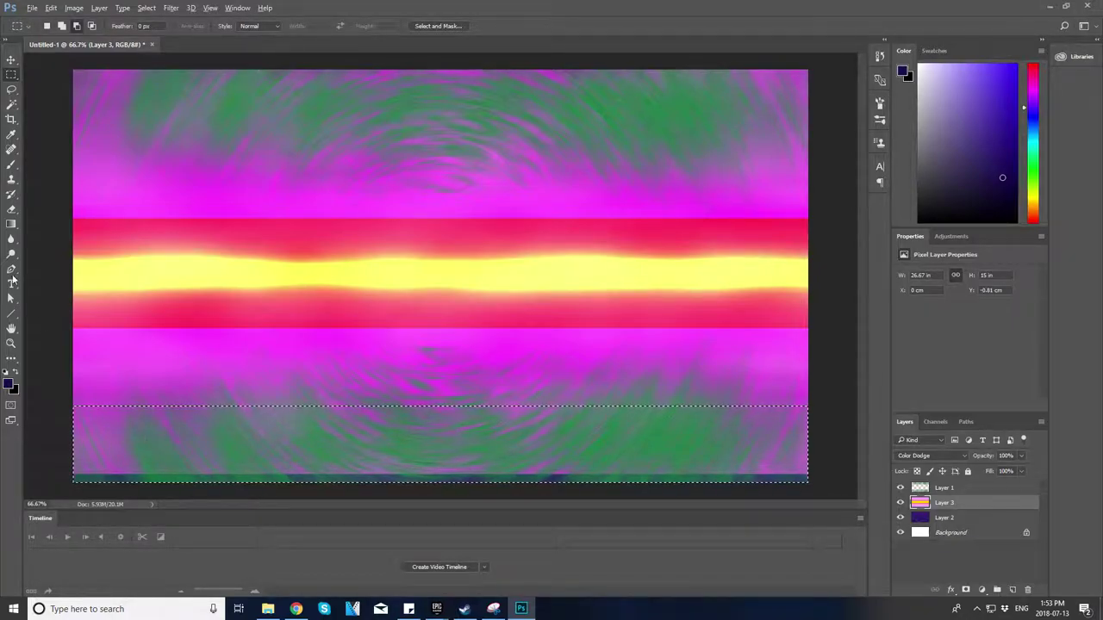
{"action": "left_click", "coordinate": [11, 59]}
{"action": "left_click_drag", "start_coordinate": [313, 446], "coordinate": [307, 458]}
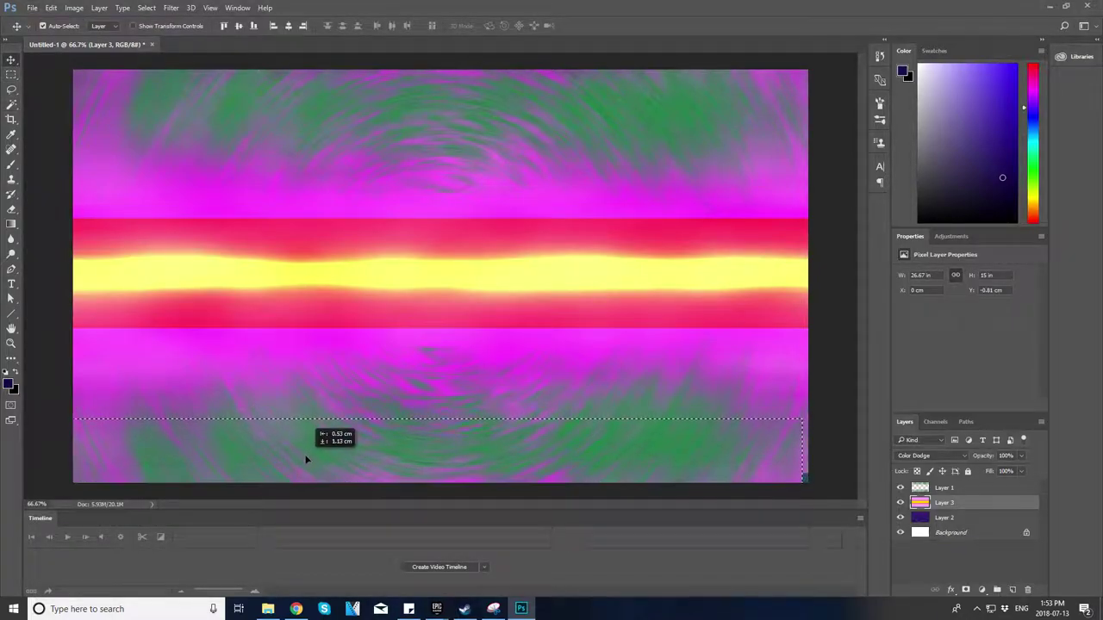
{"action": "left_click", "coordinate": [269, 438]}
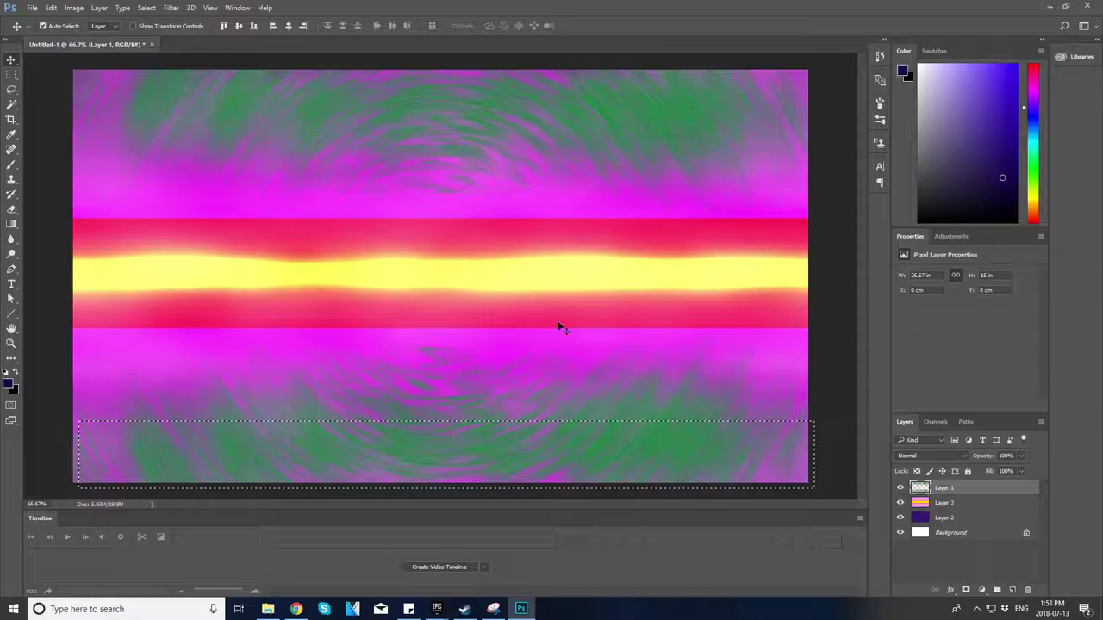
- Shift the background hue by about −135 in Hue/Saturation, turning green streaks red-magenta
{"action": "key", "text": "m"}
{"action": "left_click", "coordinate": [198, 145]}
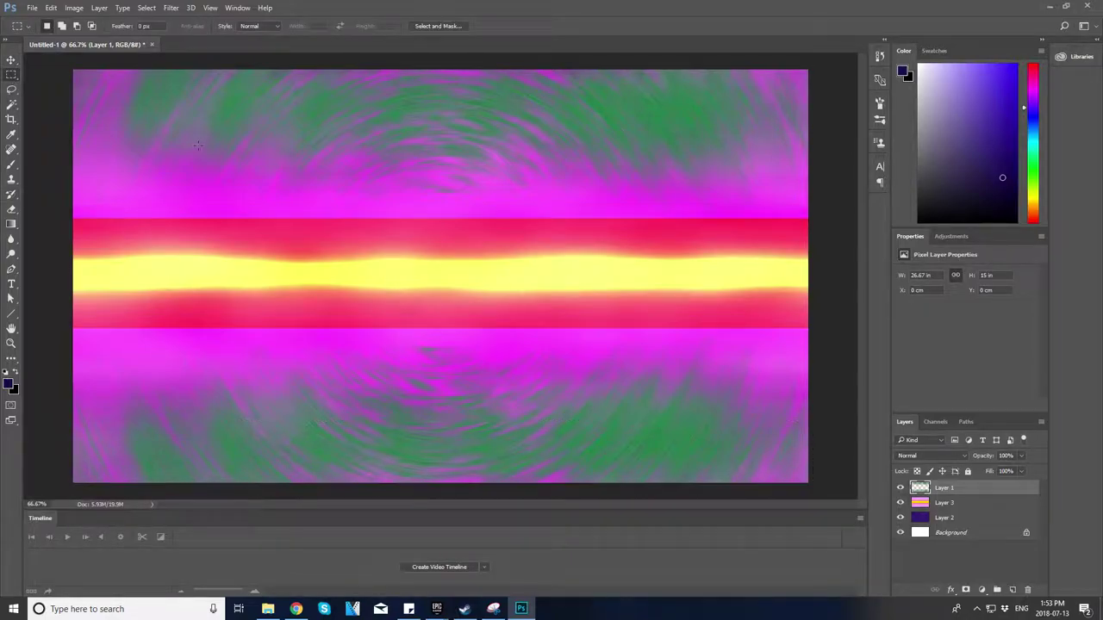
{"action": "key", "text": "ctrl+u"}
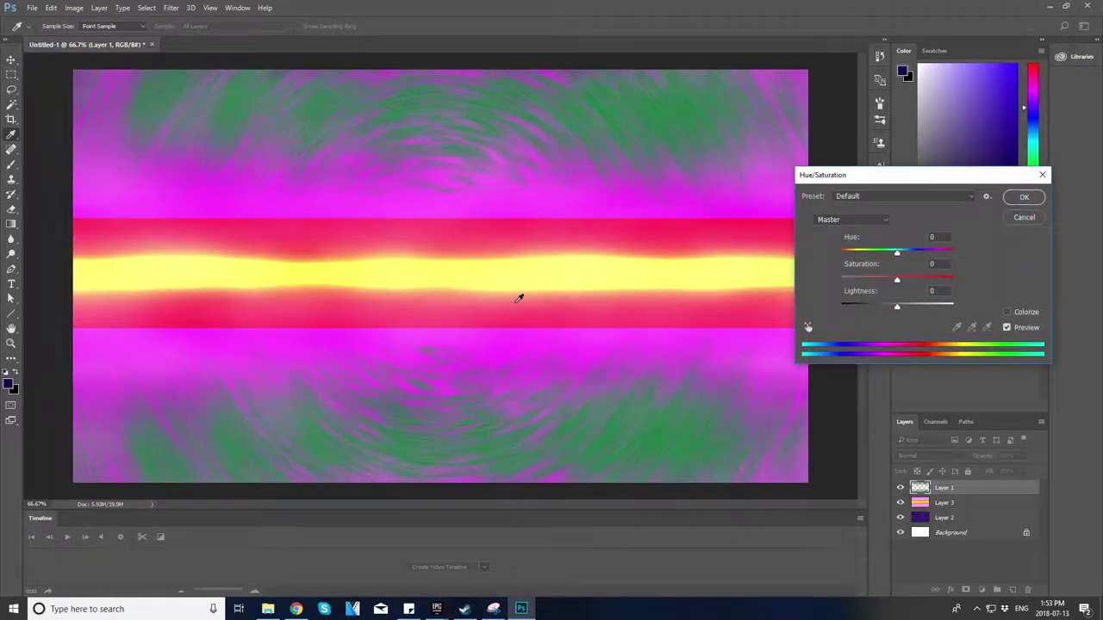
{"action": "left_click_drag", "start_coordinate": [923, 185], "coordinate": [675, 314]}
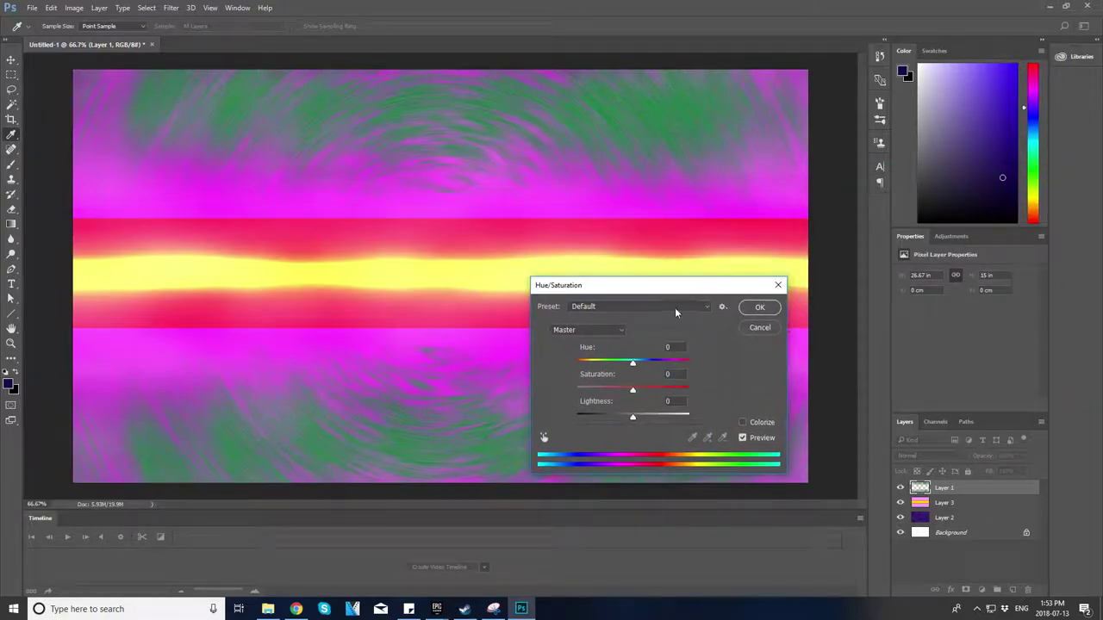
{"action": "left_click_drag", "start_coordinate": [633, 362], "coordinate": [587, 362]}
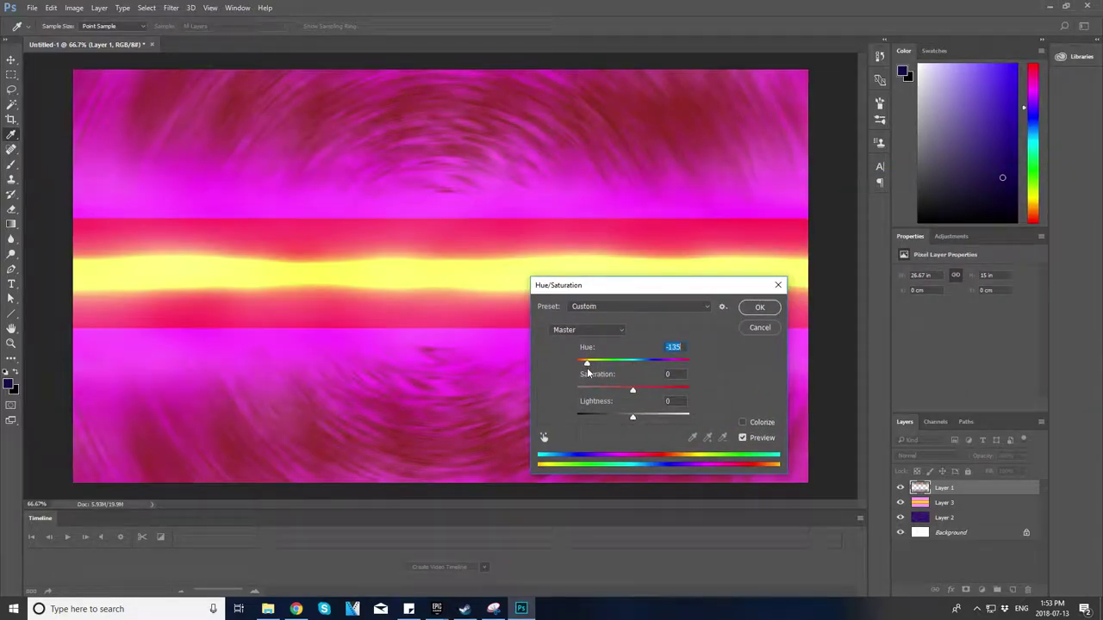
{"action": "left_click_drag", "start_coordinate": [586, 367], "coordinate": [587, 368]}
{"action": "mouse_move", "coordinate": [611, 289]}
{"action": "left_mouse_down"}
{"action": "mouse_move", "coordinate": [432, 444]}
{"action": "mouse_move", "coordinate": [344, 462]}
{"action": "mouse_move", "coordinate": [626, 488]}
{"action": "mouse_move", "coordinate": [468, 405]}
{"action": "mouse_move", "coordinate": [355, 405]}
{"action": "mouse_move", "coordinate": [392, 392]}
{"action": "mouse_move", "coordinate": [546, 511]}
{"action": "mouse_move", "coordinate": [471, 437]}
{"action": "mouse_move", "coordinate": [400, 421]}
{"action": "left_mouse_up"}
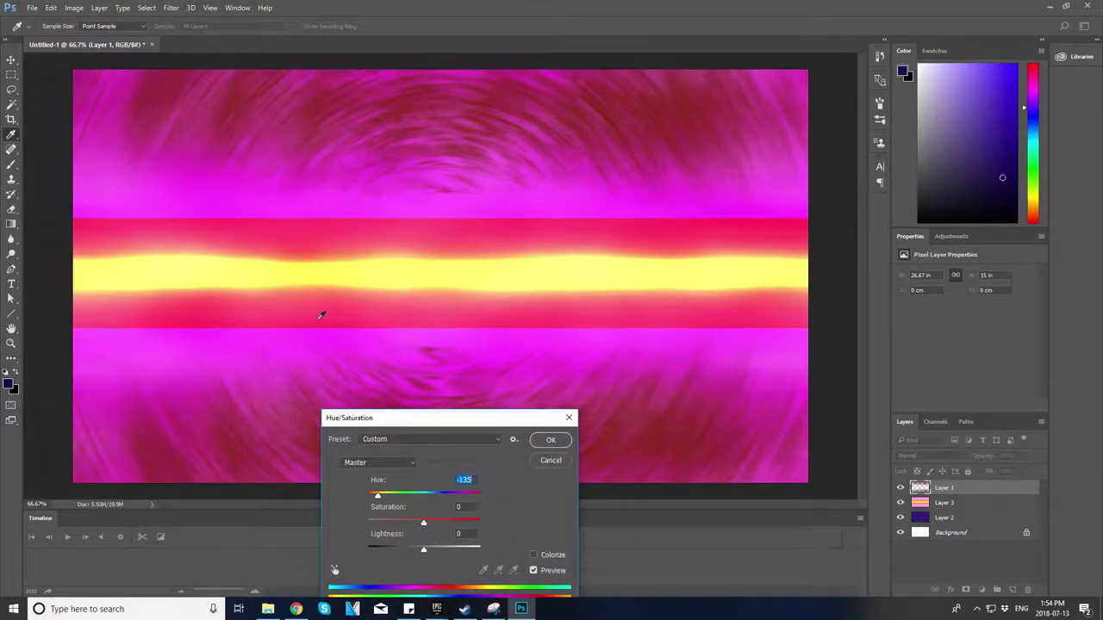
{"action": "left_click", "coordinate": [543, 440]}
{"action": "key", "text": "m"}
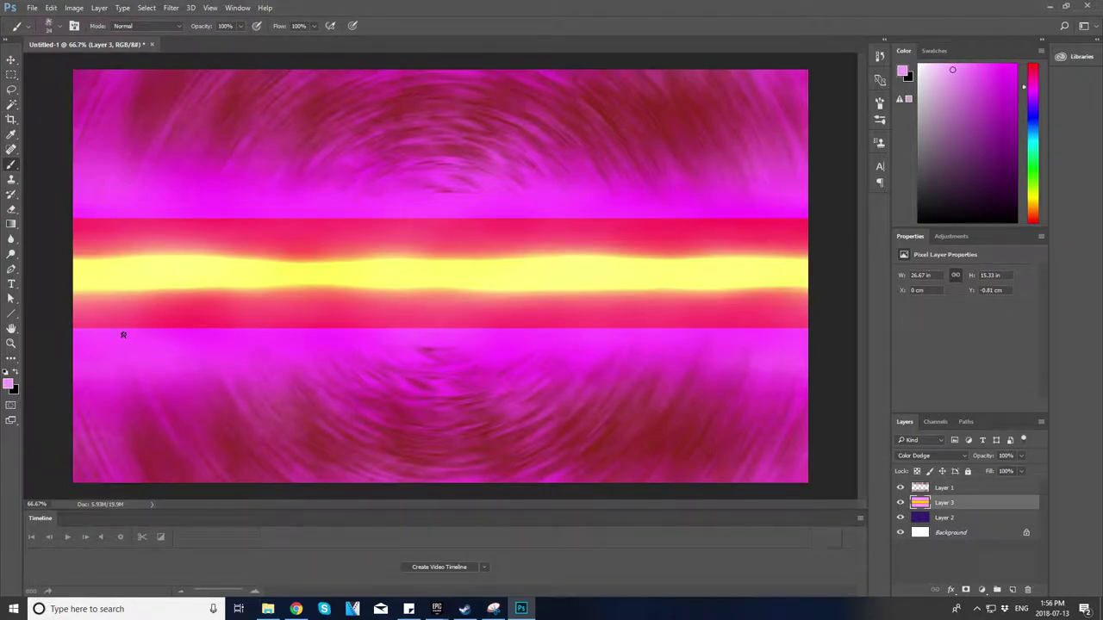
- Paint soft pink over the stripe's red lower edge with a large soft brush
{"action": "key", "text": "bracketright"}
{"action": "key", "text": "bracketright"}
{"action": "key", "text": "bracketright"}
{"action": "mouse_move", "coordinate": [82, 320]}
{"action": "left_mouse_down"}
{"action": "mouse_move", "coordinate": [205, 333]}
{"action": "mouse_move", "coordinate": [233, 317]}
{"action": "mouse_move", "coordinate": [388, 317]}
{"action": "mouse_move", "coordinate": [285, 261]}
{"action": "mouse_move", "coordinate": [268, 216]}
{"action": "mouse_move", "coordinate": [537, 233]}
{"action": "mouse_move", "coordinate": [788, 301]}
{"action": "mouse_move", "coordinate": [591, 350]}
{"action": "mouse_move", "coordinate": [135, 187]}
{"action": "mouse_move", "coordinate": [77, 284]}
{"action": "mouse_move", "coordinate": [106, 266]}
{"action": "left_mouse_up"}
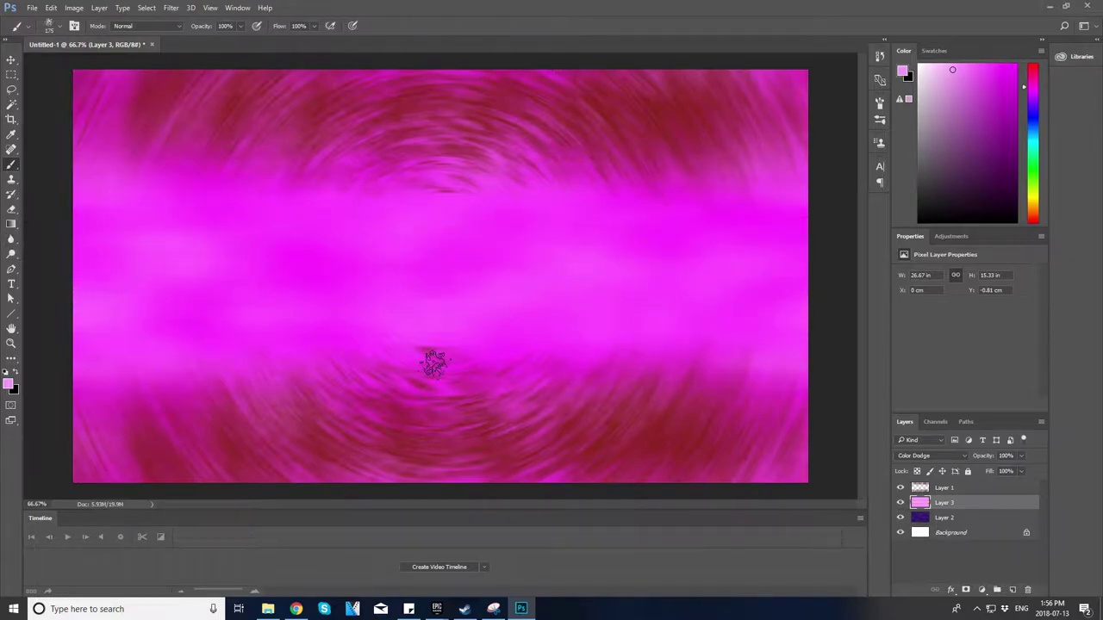
{"action": "key", "text": "ctrl+z"}
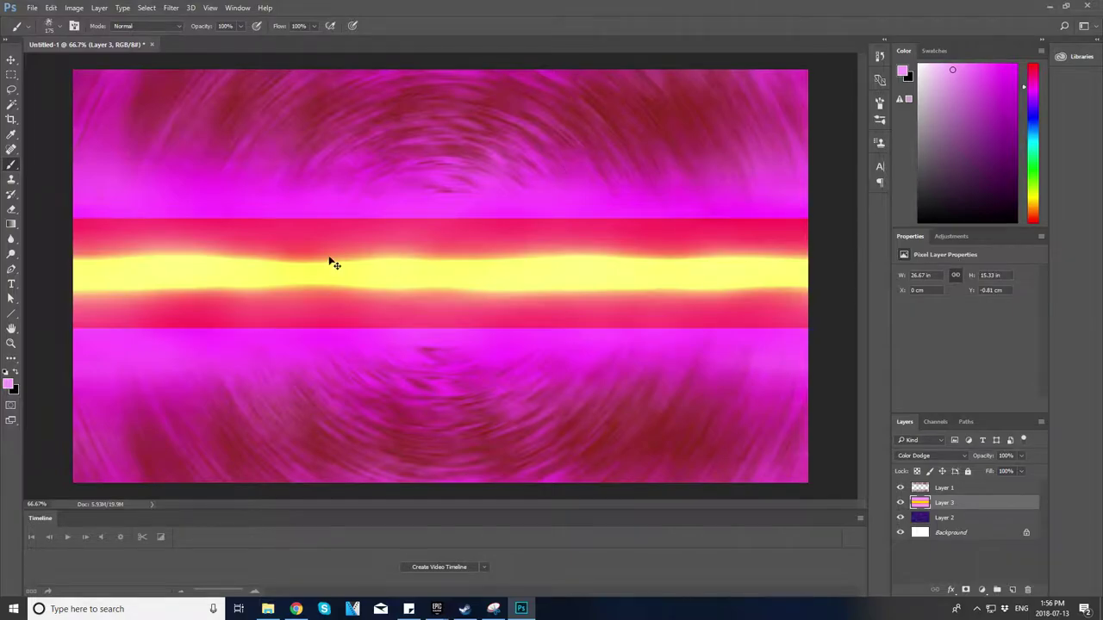
{"action": "right_click", "coordinate": [190, 354]}
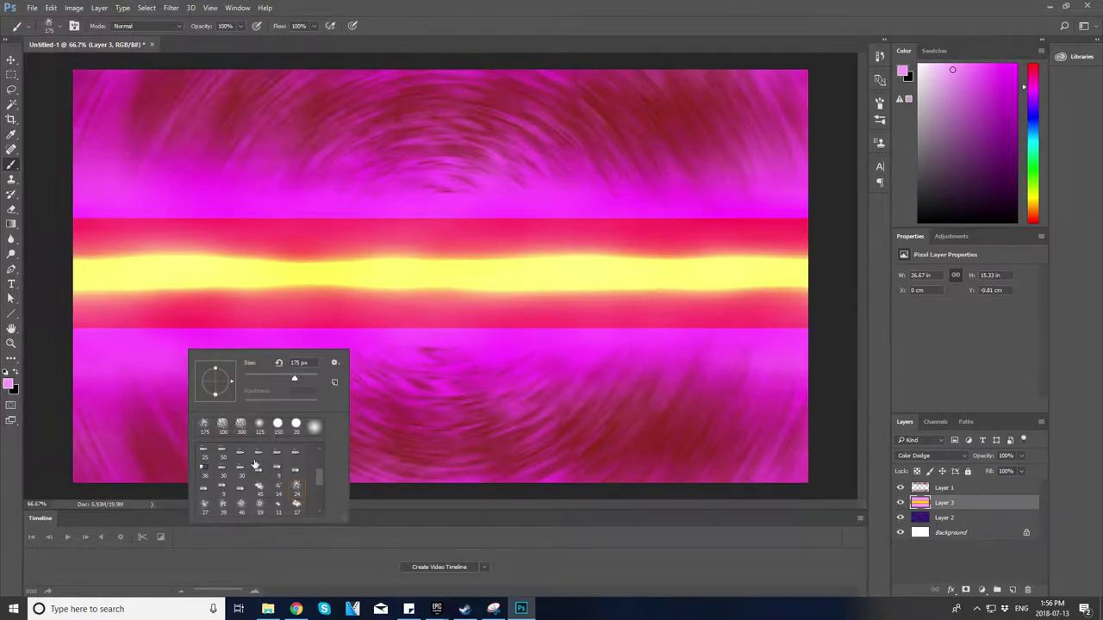
{"action": "double_click", "coordinate": [314, 424]}
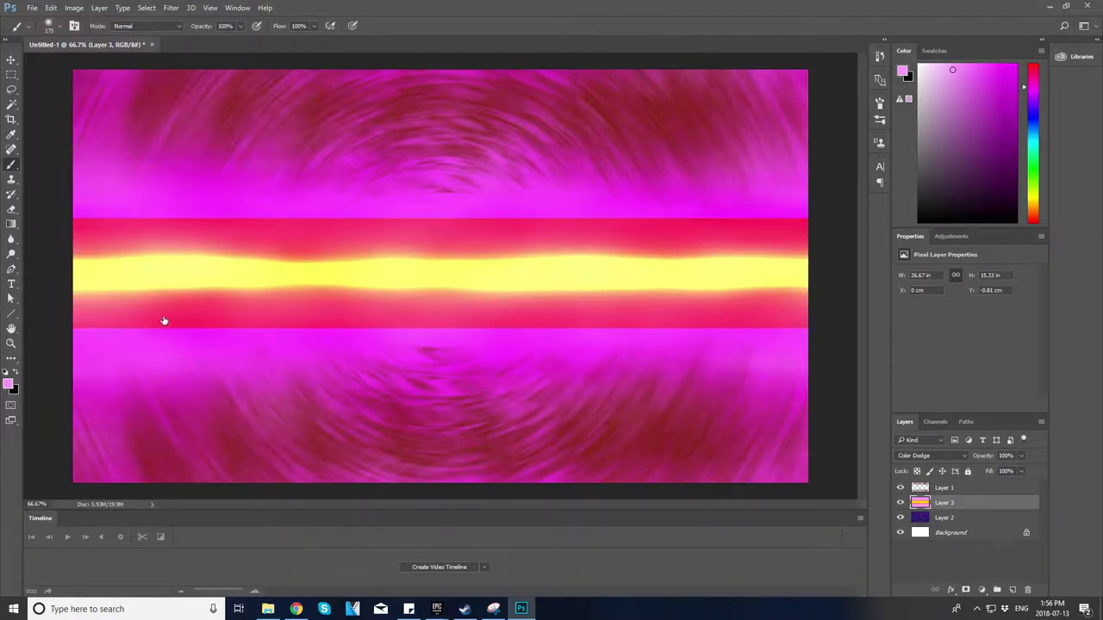
{"action": "mouse_move", "coordinate": [153, 321]}
{"action": "left_mouse_down"}
{"action": "mouse_move", "coordinate": [232, 325]}
{"action": "mouse_move", "coordinate": [69, 315]}
{"action": "left_mouse_up"}
{"action": "key", "text": "ctrl+minus"}
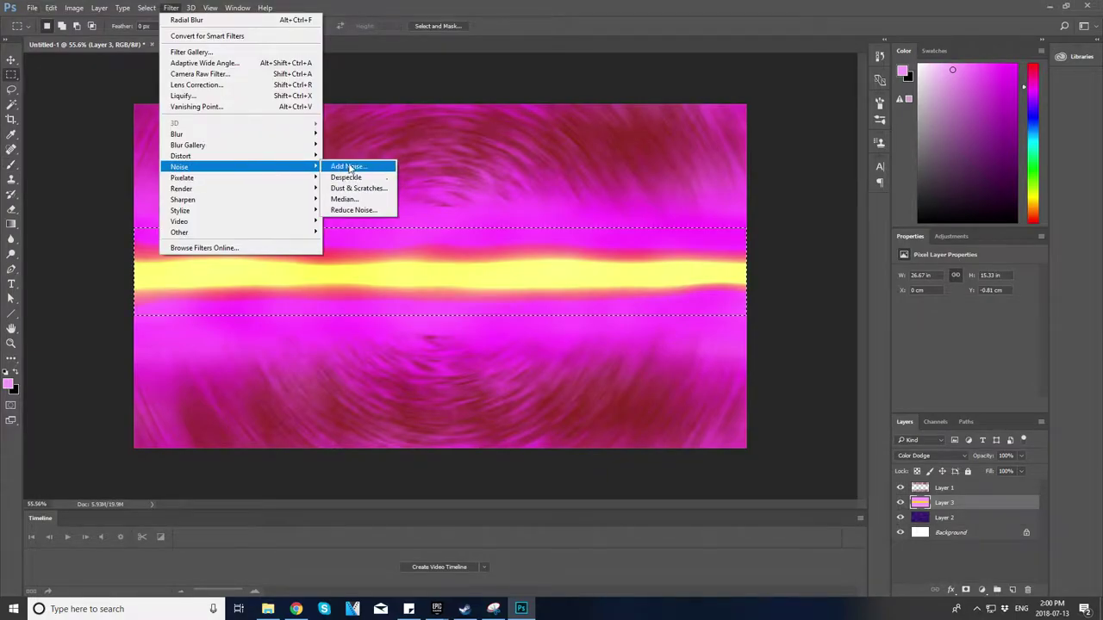
- Apply about 25% uniform monochromatic noise to the yellow stripe, then deselect
{"action": "left_click", "coordinate": [348, 167]}
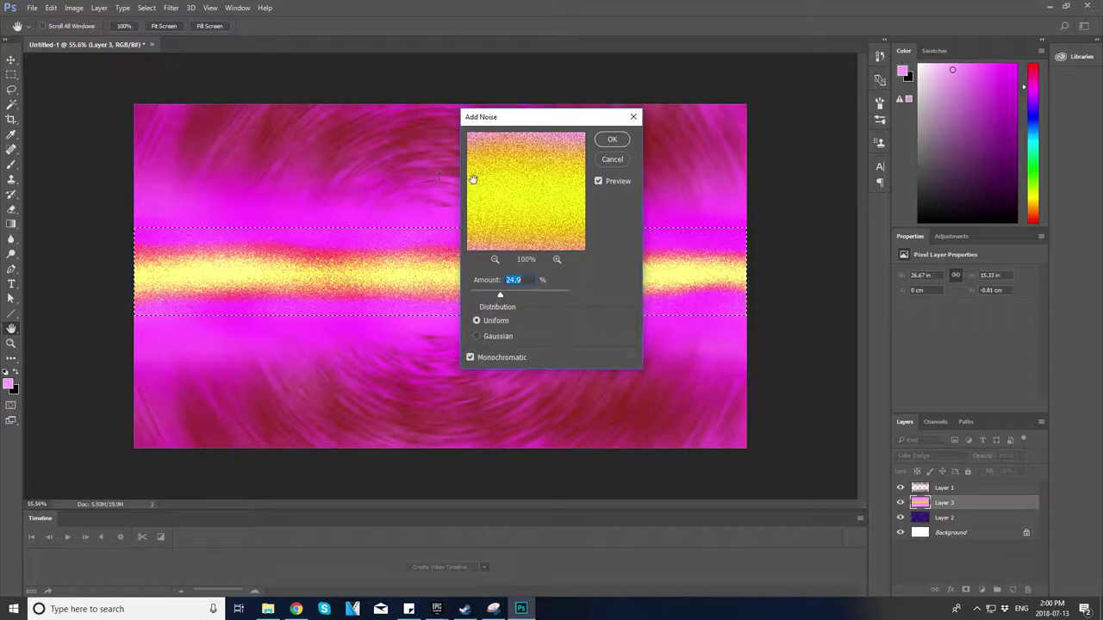
{"action": "mouse_move", "coordinate": [528, 117]}
{"action": "left_mouse_down"}
{"action": "mouse_move", "coordinate": [481, 390]}
{"action": "mouse_move", "coordinate": [536, 359]}
{"action": "left_mouse_up"}
{"action": "key", "text": "Return"}
{"action": "key", "text": "ctrl+d"}
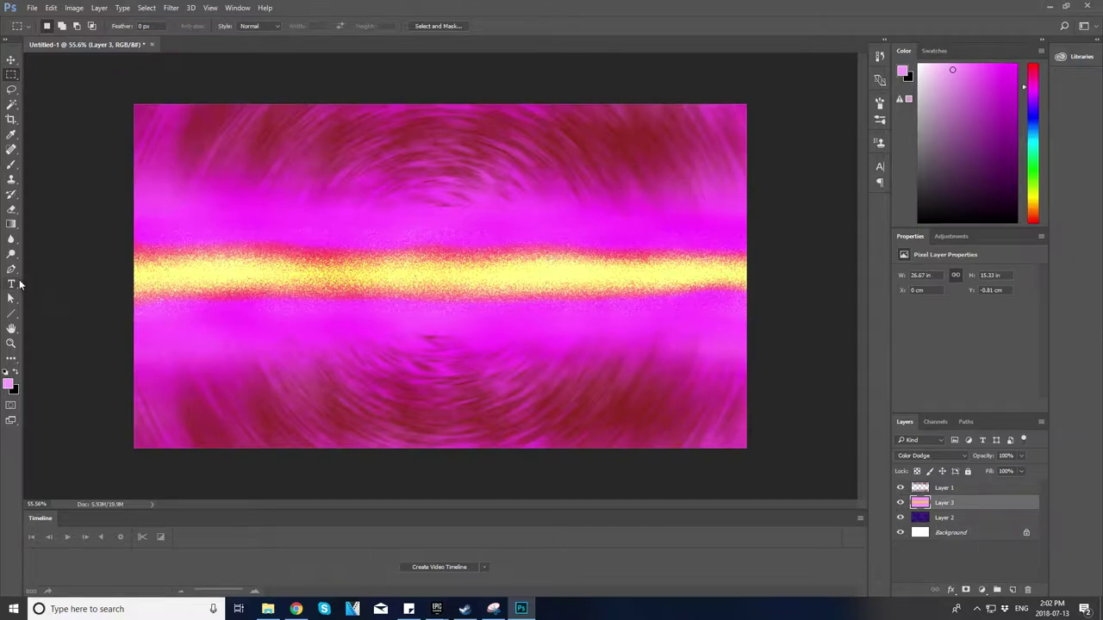
- Choose the Type tool with a strong blue text colour
{"action": "left_click", "coordinate": [11, 283]}
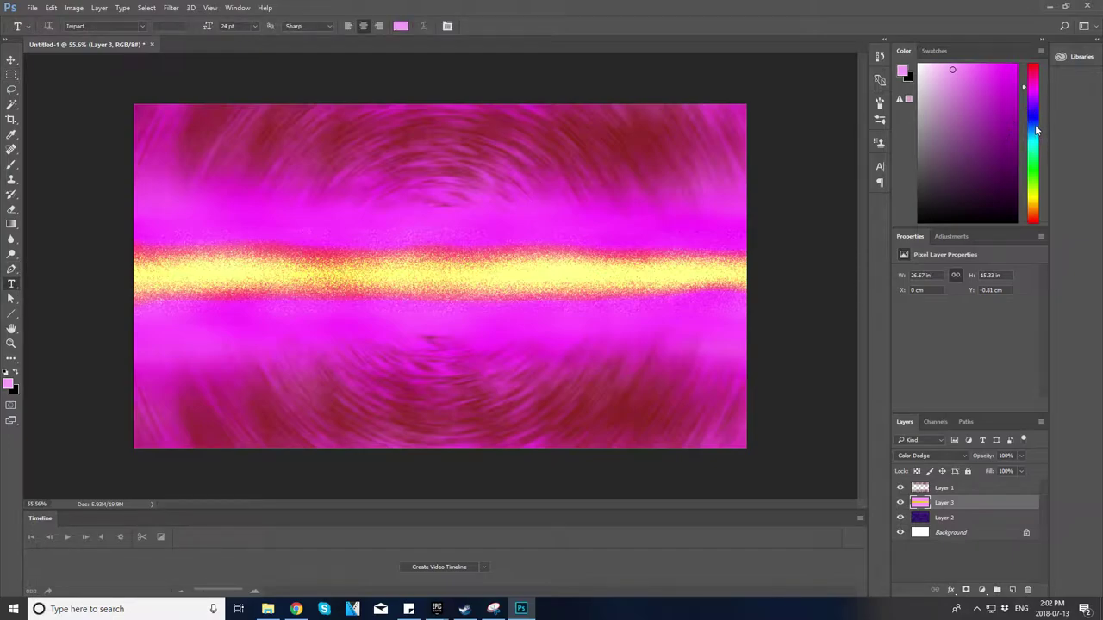
{"action": "left_click", "coordinate": [1035, 124]}
{"action": "left_click", "coordinate": [1018, 66]}
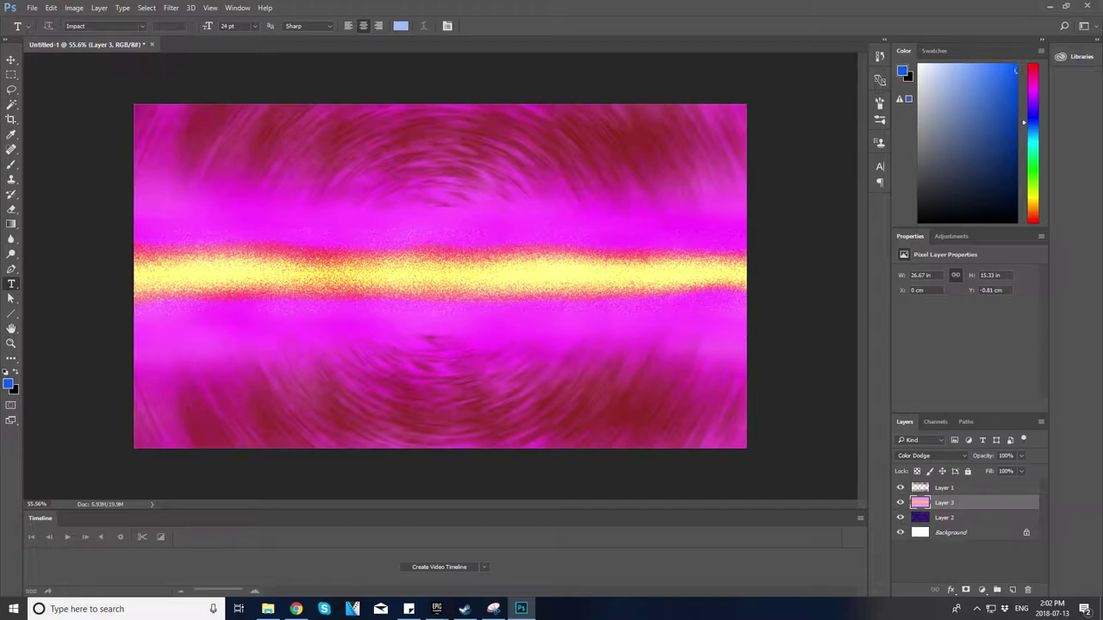
- Create a text layer and transform it taller to sit on the yellow stripe
{"action": "left_click", "coordinate": [253, 274]}
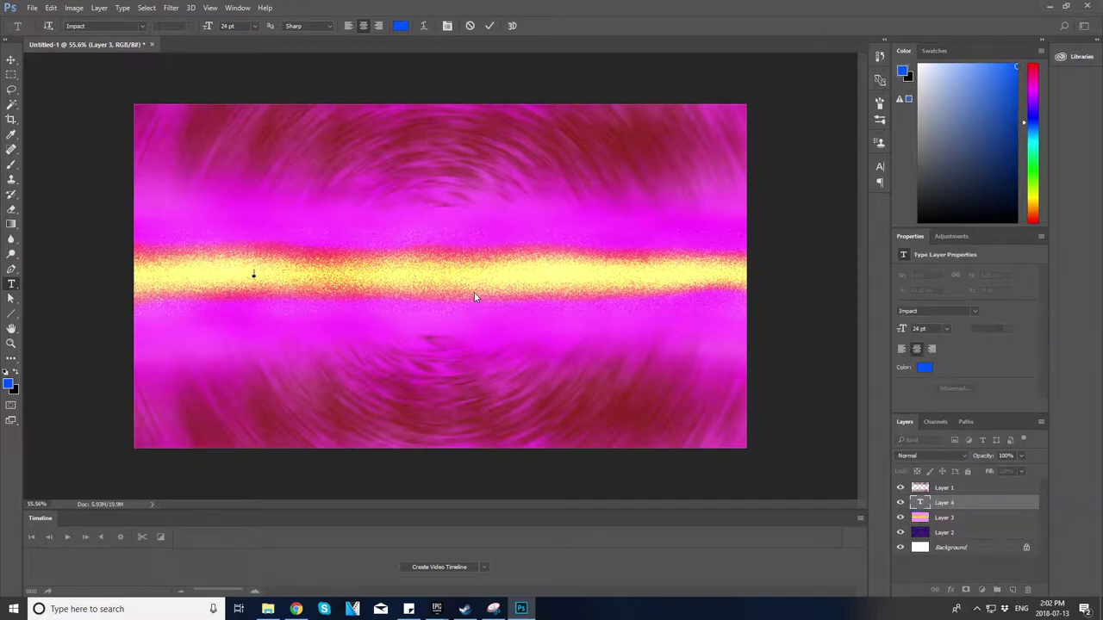
{"action": "type", "text": "FORTNITE FUNNY MOMENTS"}
{"action": "mouse_move", "coordinate": [442, 301]}
{"action": "left_mouse_down"}
{"action": "mouse_move", "coordinate": [442, 278]}
{"action": "mouse_move", "coordinate": [442, 303]}
{"action": "left_mouse_up"}
{"action": "left_click_drag", "start_coordinate": [448, 250], "coordinate": [482, 267]}
{"action": "key", "text": "Return"}
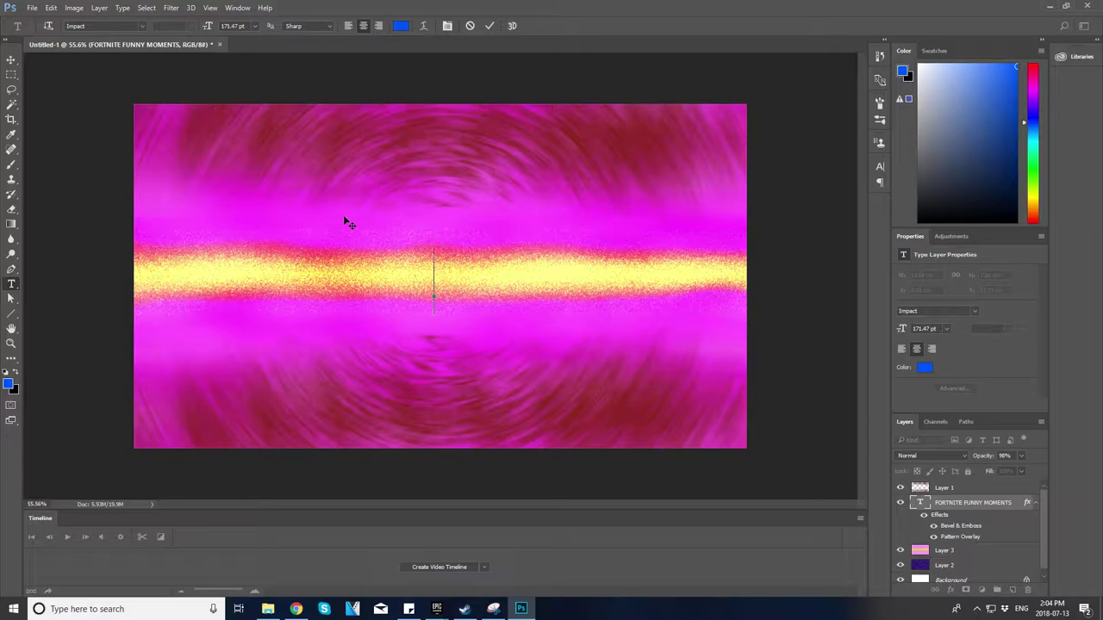
- Replace trial wording 'epic gamer news' and 'I don't really care' with a pasted long sentence
{"action": "type", "text": "epic gamer news"}
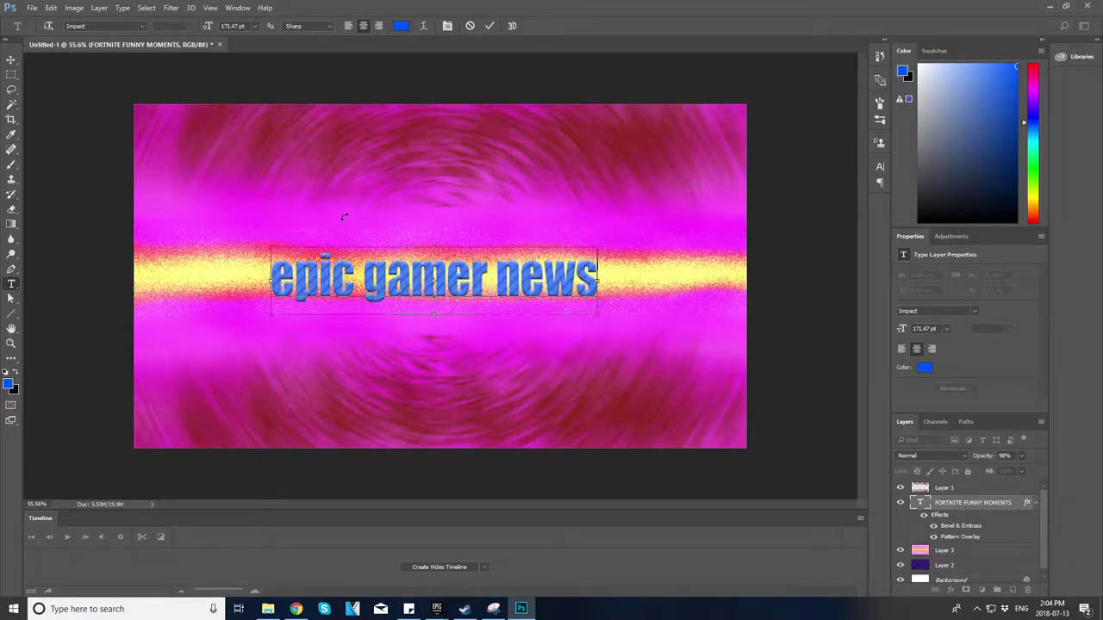
{"action": "key", "text": "ctrl+a"}
{"action": "key", "text": "BackSpace"}
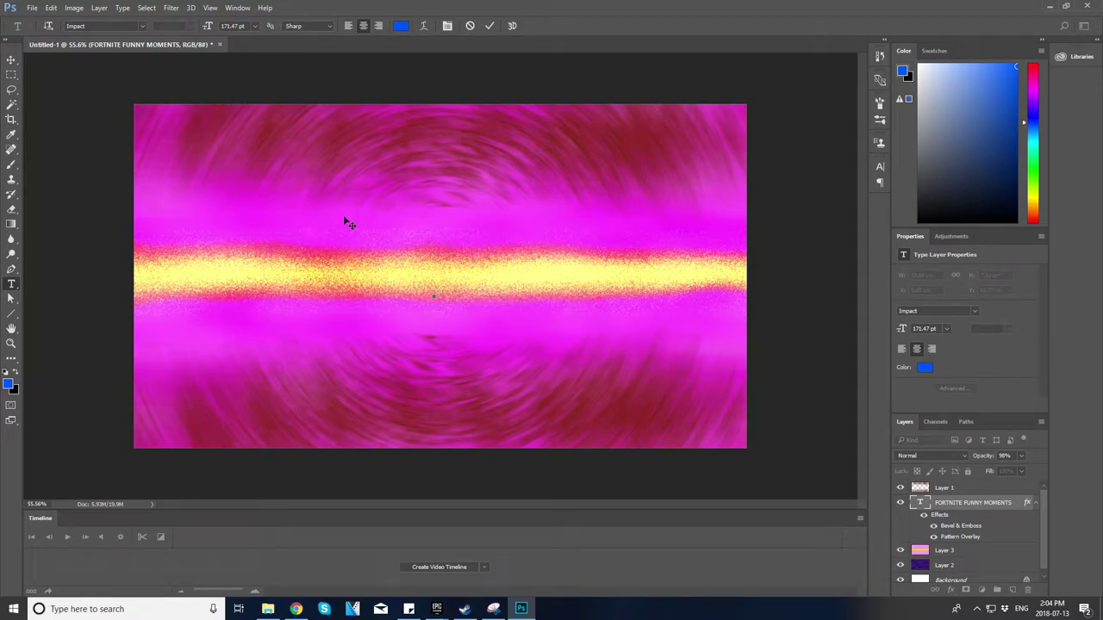
{"action": "type", "text": "I don't really ca"}
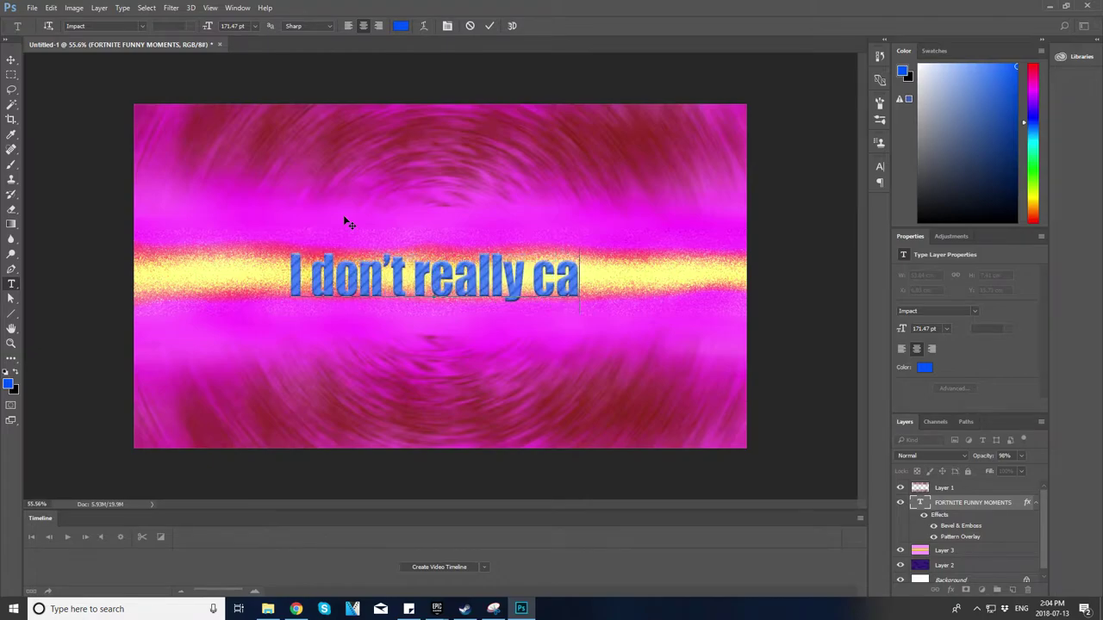
{"action": "type", "text": "re"}
{"action": "key", "text": "ctrl+a"}
{"action": "key", "text": "BackSpace"}
{"action": "key", "text": "ctrl+v"}
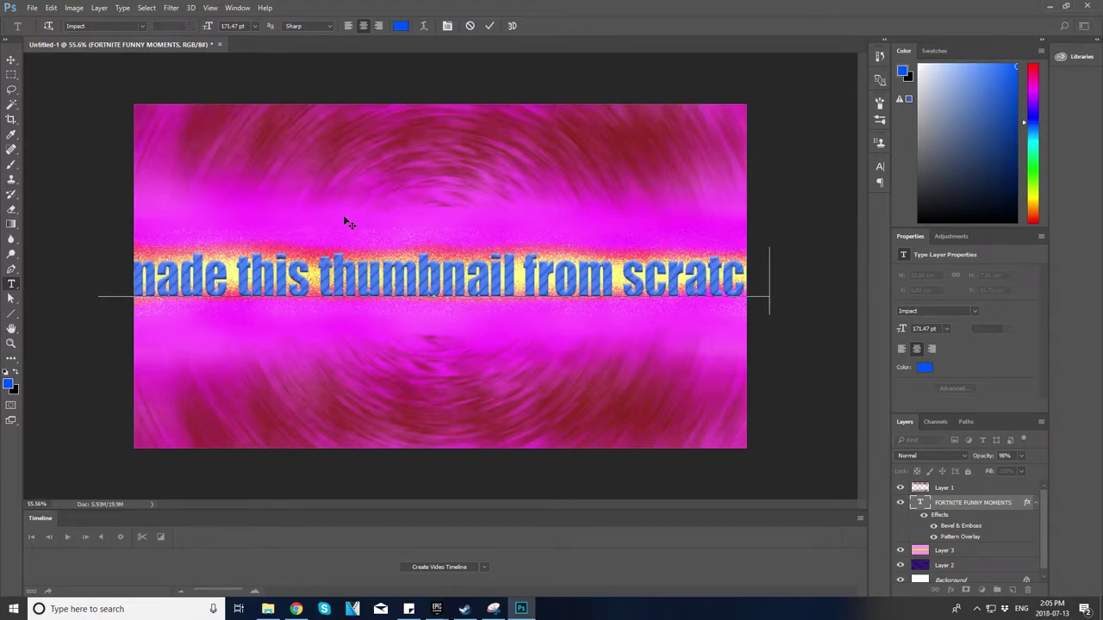
- Replace the long sentence with the headline 'How to make this thumbnail' and zoom back in
{"action": "scroll", "coordinate": [347, 239], "scroll_direction": "down", "scroll_amount": 5}
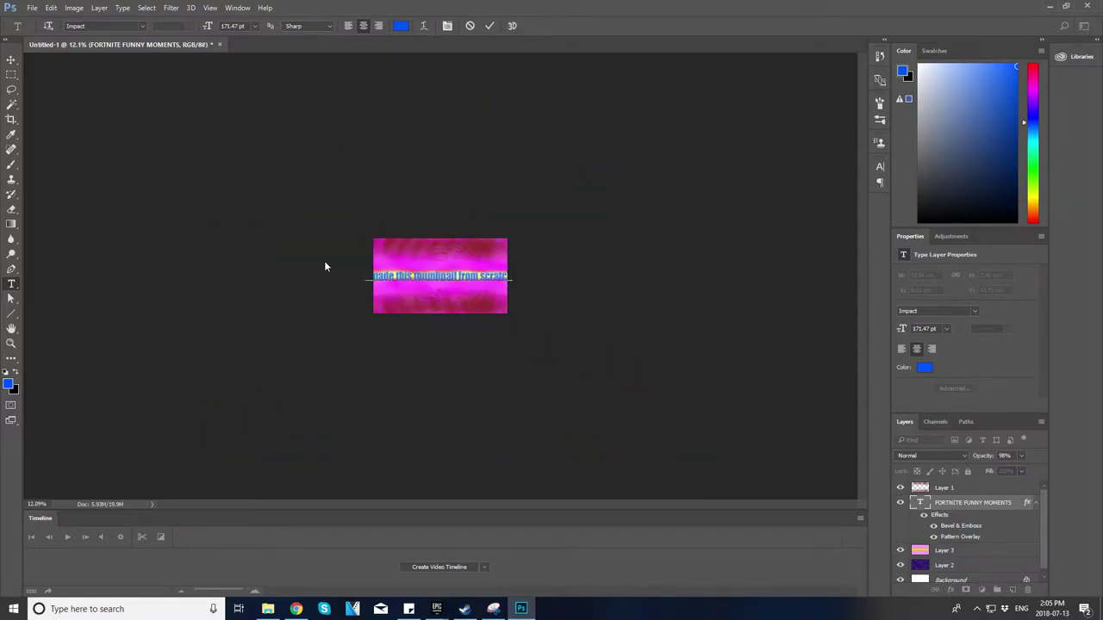
{"action": "key", "text": "ctrl+a"}
{"action": "type", "text": "How to make this thumbnail"}
{"action": "scroll", "coordinate": [394, 325], "scroll_direction": "up", "scroll_amount": 5}
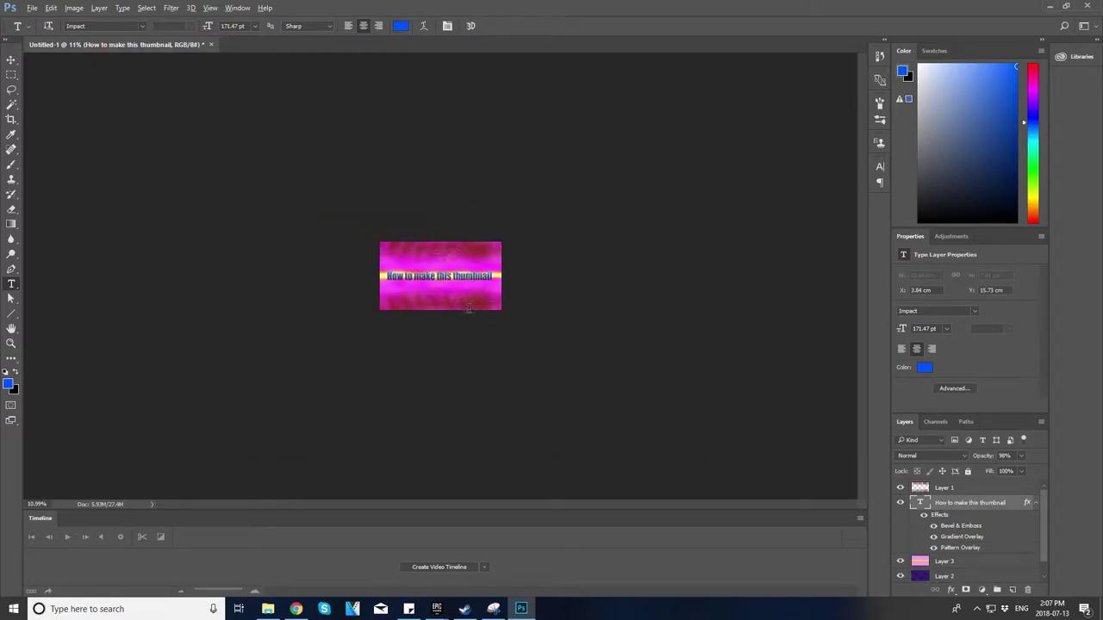
{"action": "scroll", "coordinate": [469, 307], "scroll_direction": "up", "scroll_amount": 3}
{"action": "scroll", "coordinate": [470, 303], "scroll_direction": "up", "scroll_amount": 3}
{"action": "scroll", "coordinate": [473, 298], "scroll_direction": "up", "scroll_amount": 3}
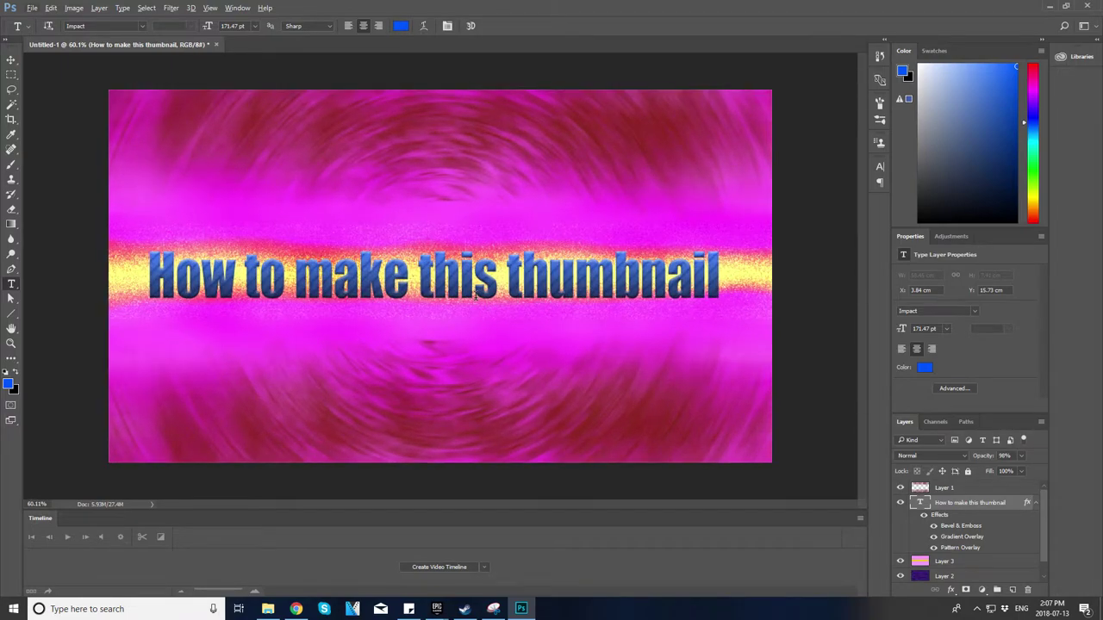